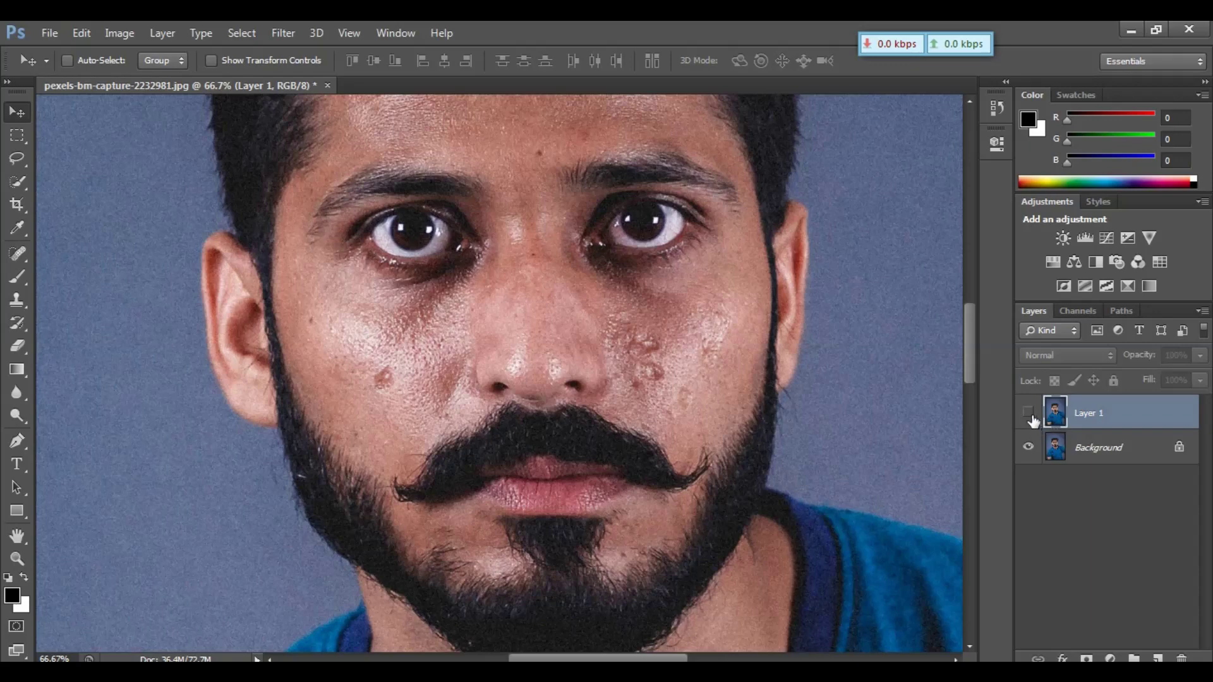
# Preview the retouched Layer 1, then delete it so only the Background layer remains.
pyautogui.click(1029, 414)
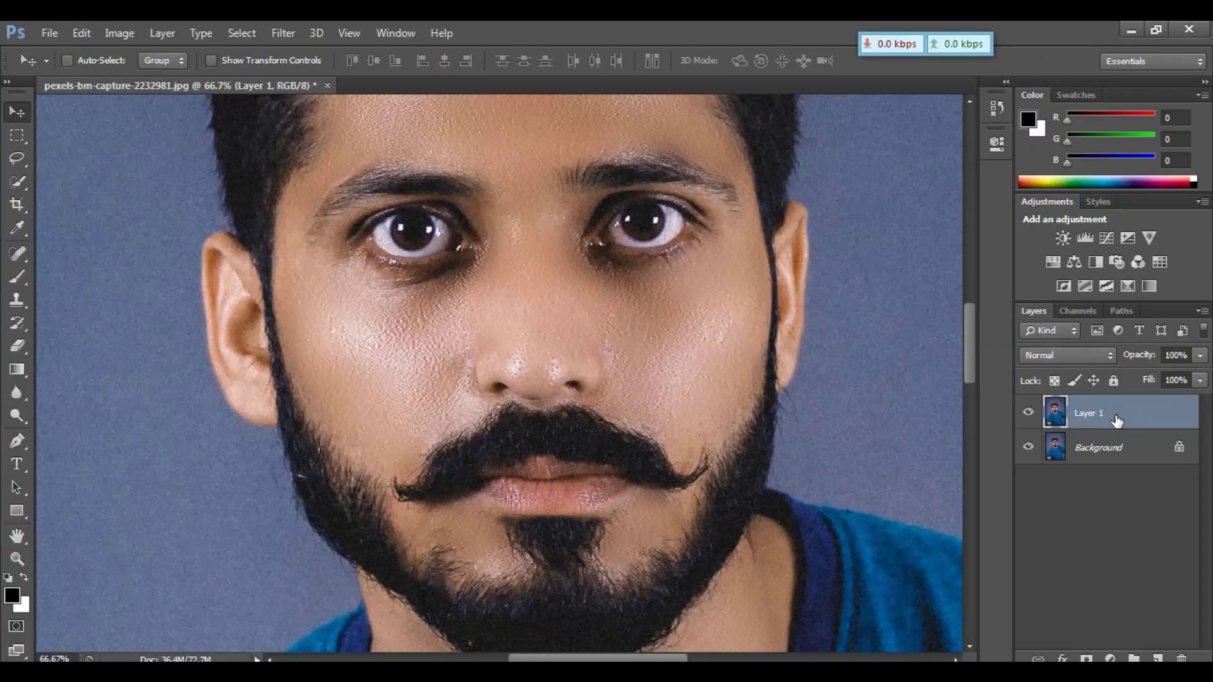
pyautogui.moveTo(1136, 408); pyautogui.dragTo(1181, 658)
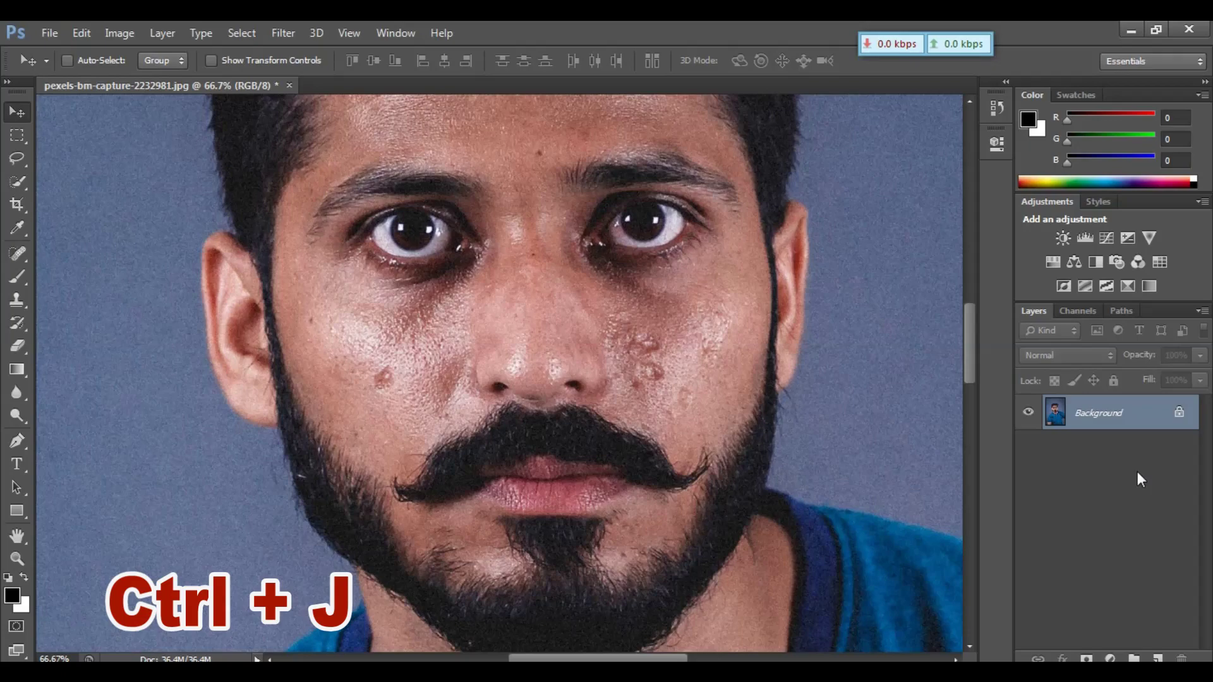
# Duplicate the Background into a new Layer 1 and bring up the Image adjustments.
pyautogui.hotkey('ctrl', 'j')
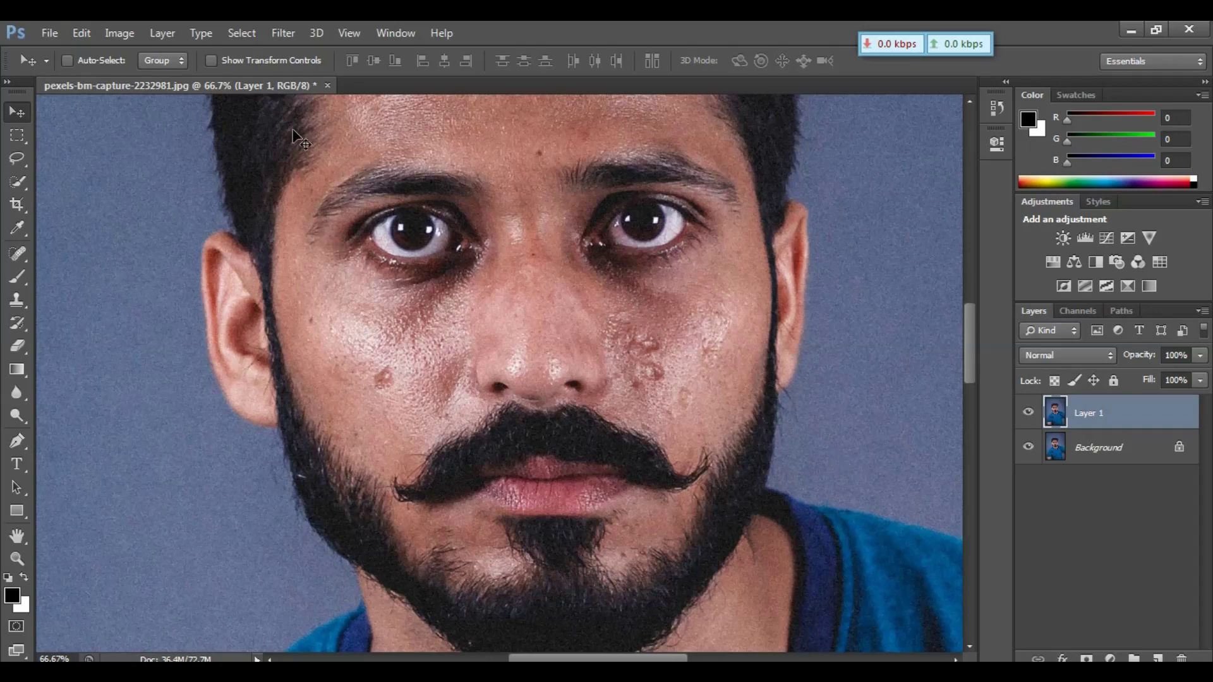
pyautogui.click(121, 33)
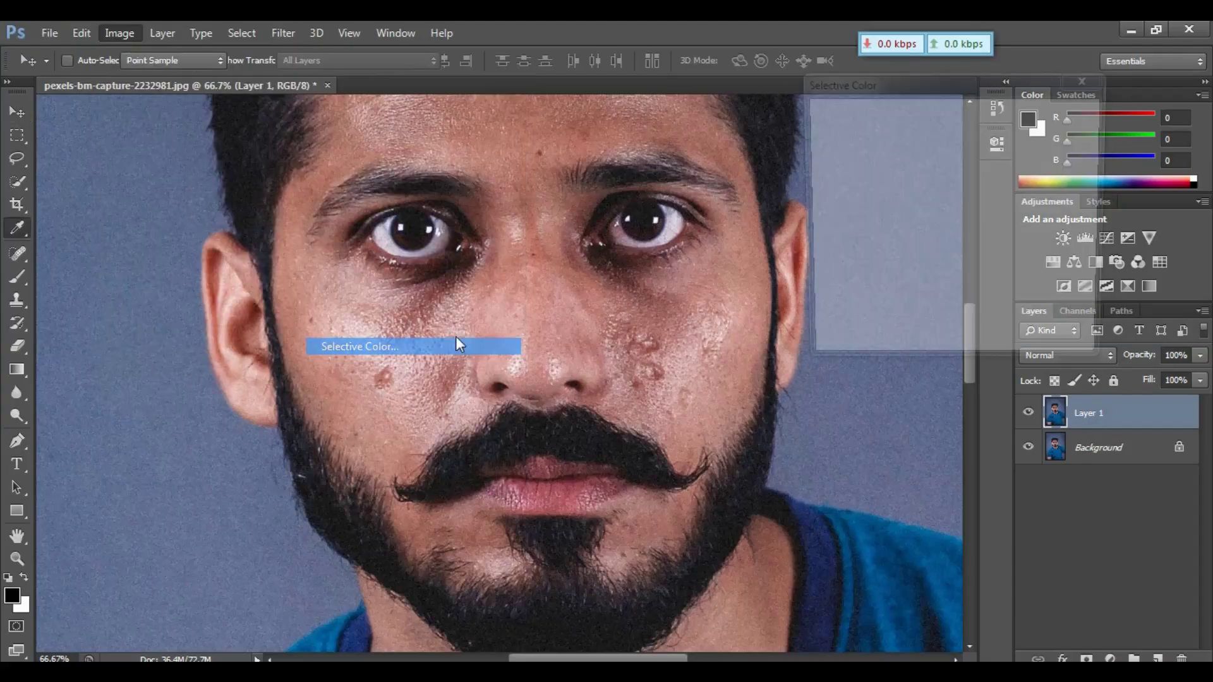
# Shift the Reds in Selective Color to Cyan +41, Magenta -24, Yellow +16, Black -20.
pyautogui.click(650, 499)
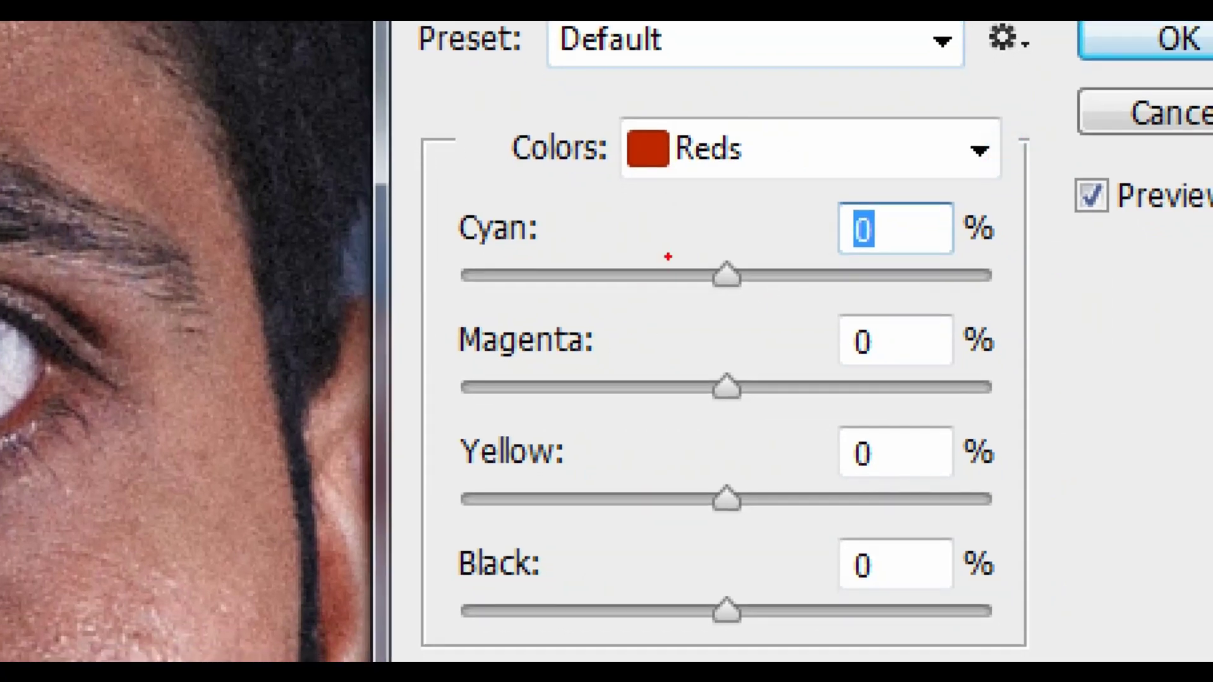
pyautogui.moveTo(670, 252); pyautogui.dragTo(776, 302)
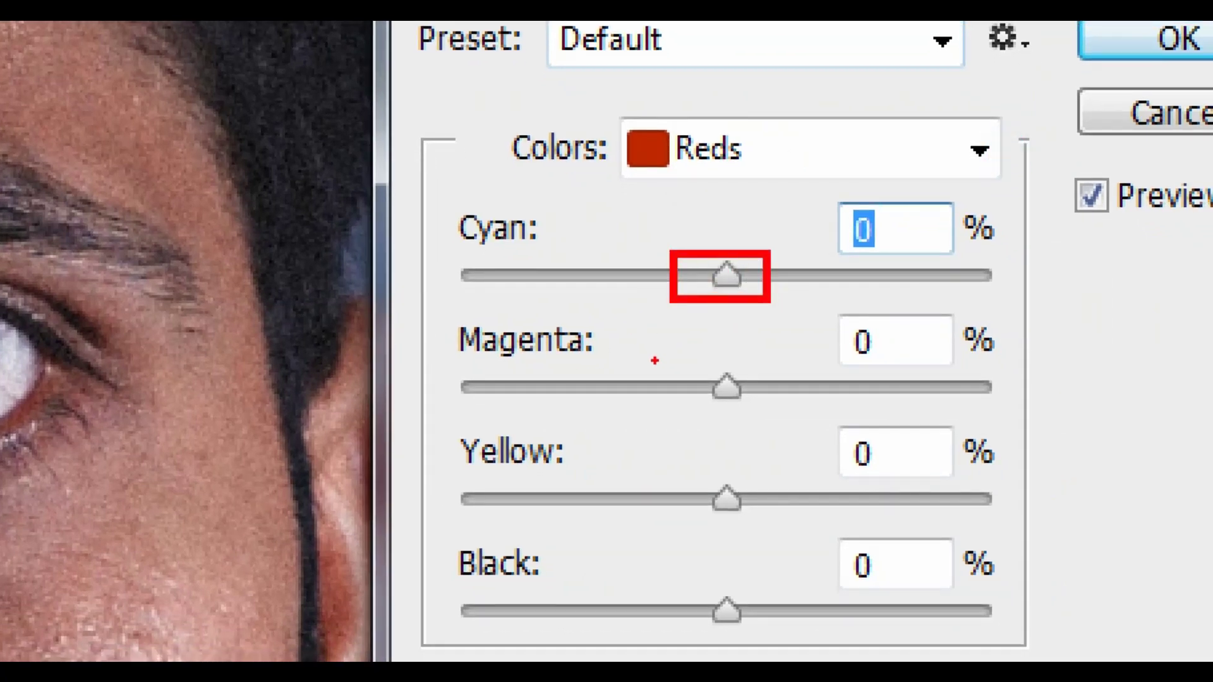
pyautogui.moveTo(678, 363); pyautogui.dragTo(769, 415)
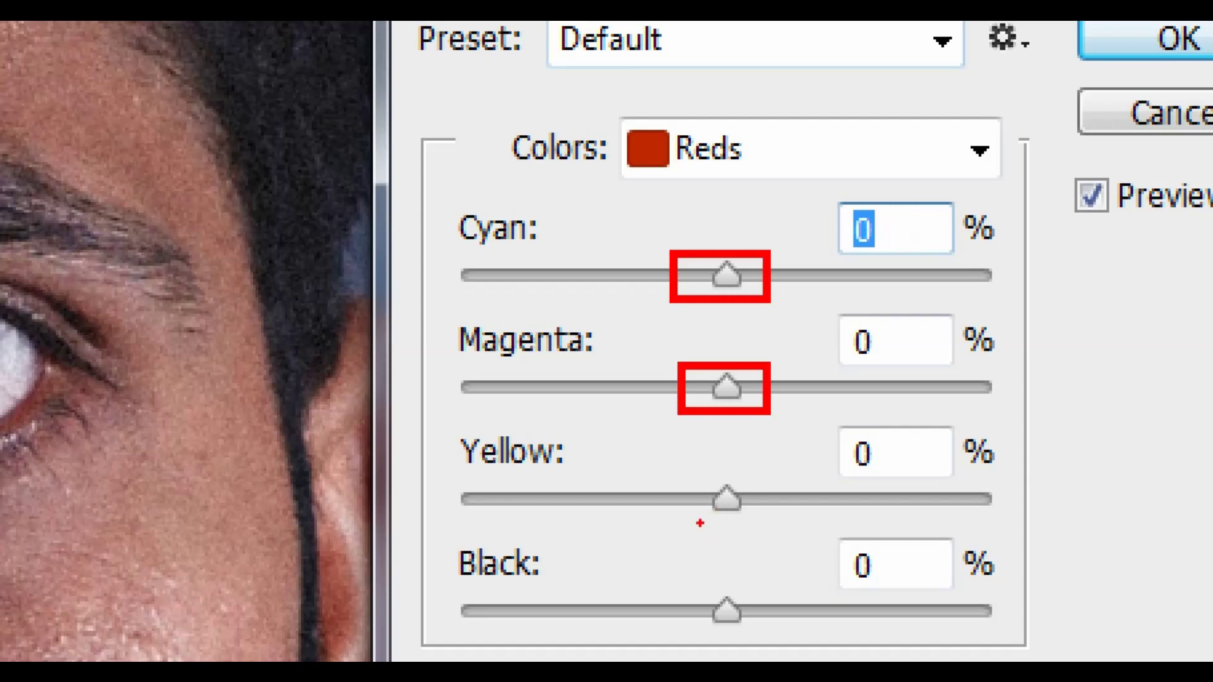
pyautogui.moveTo(686, 484); pyautogui.dragTo(743, 542)
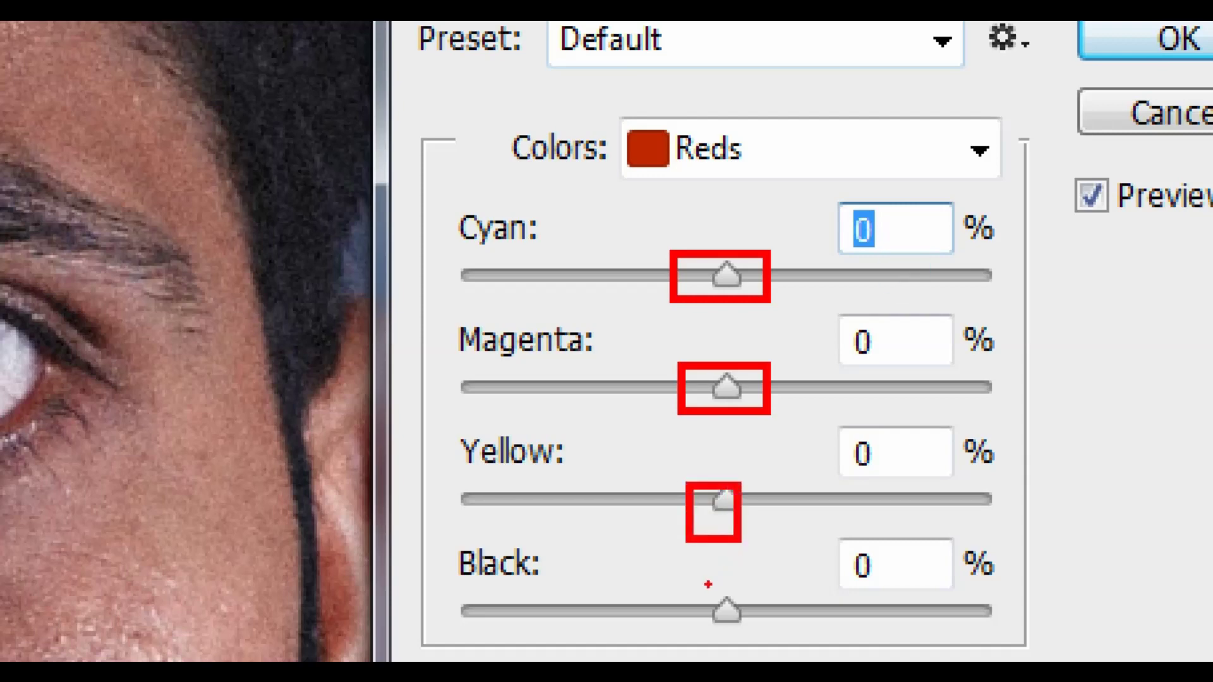
pyautogui.moveTo(695, 596); pyautogui.dragTo(755, 636)
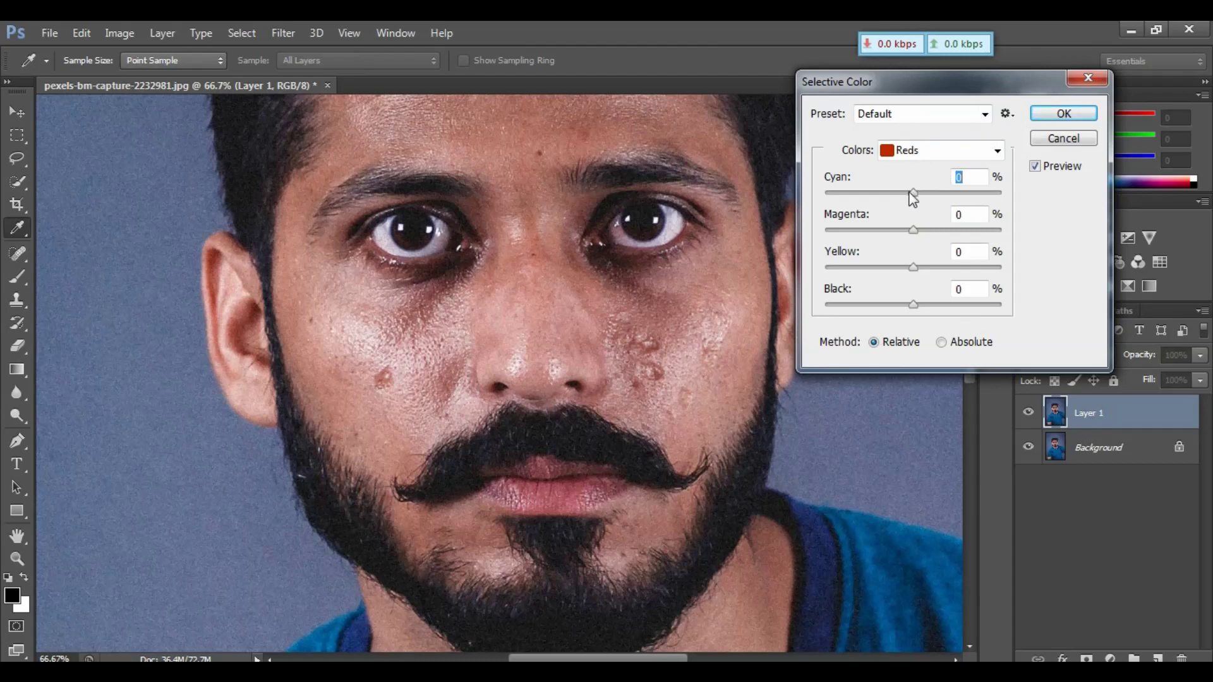
pyautogui.moveTo(913, 198); pyautogui.dragTo(943, 195)
pyautogui.moveTo(942, 193); pyautogui.dragTo(950, 193)
pyautogui.moveTo(913, 230); pyautogui.dragTo(893, 230)
pyautogui.moveTo(910, 268); pyautogui.dragTo(926, 268)
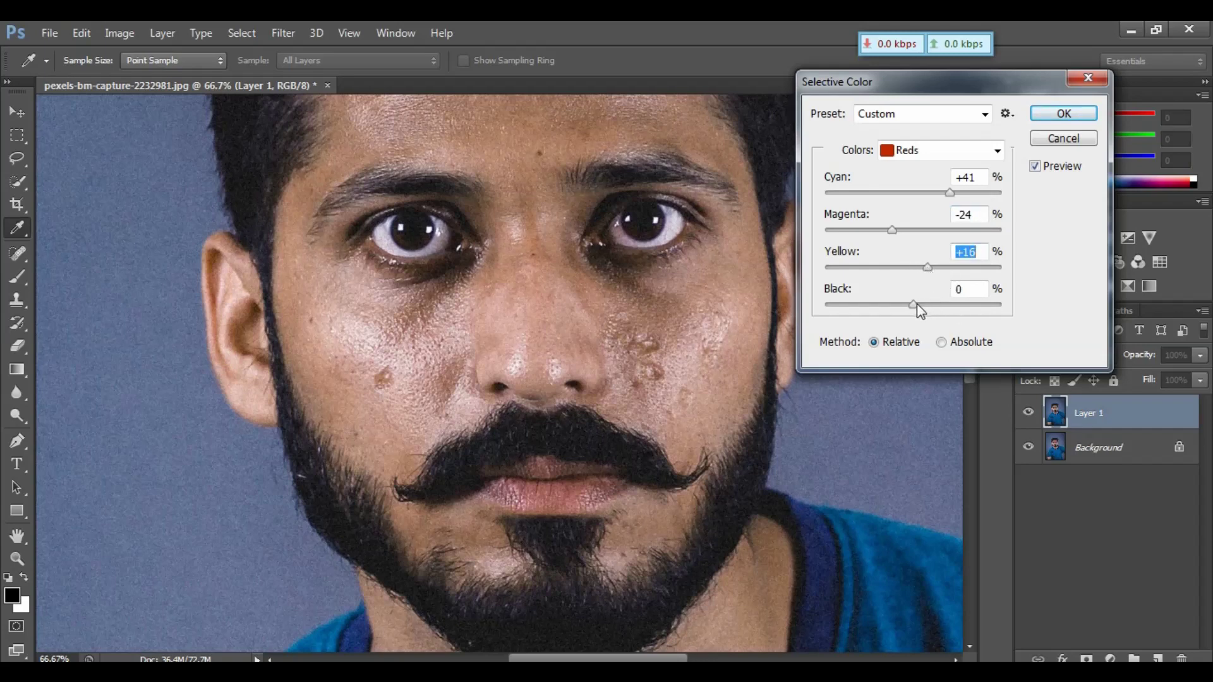
pyautogui.moveTo(916, 304); pyautogui.dragTo(898, 317)
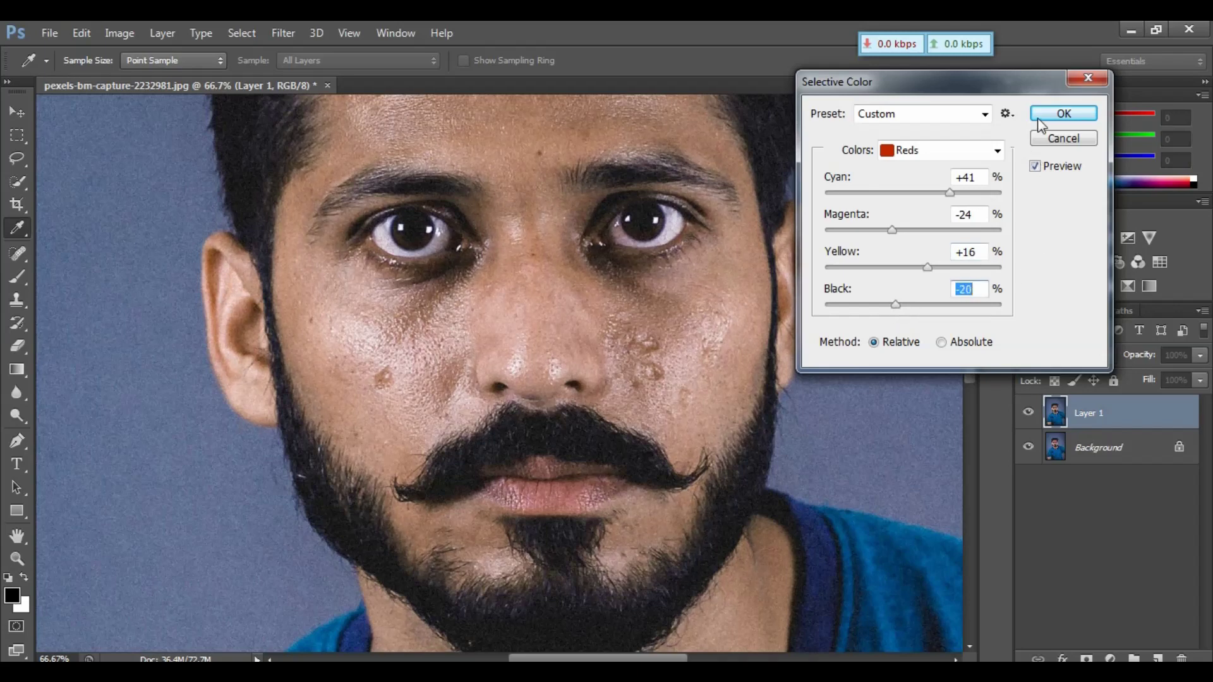
pyautogui.click(1063, 113)
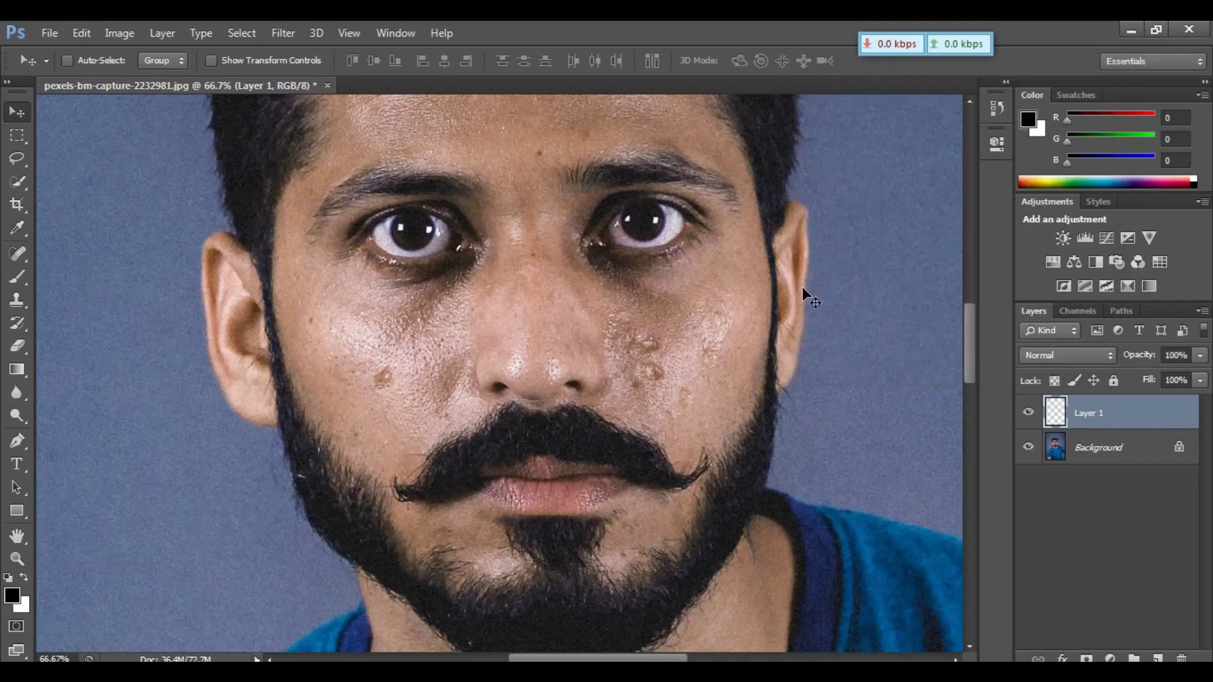
pyautogui.click(1028, 413)
pyautogui.click(1029, 415)
pyautogui.click(1028, 414)
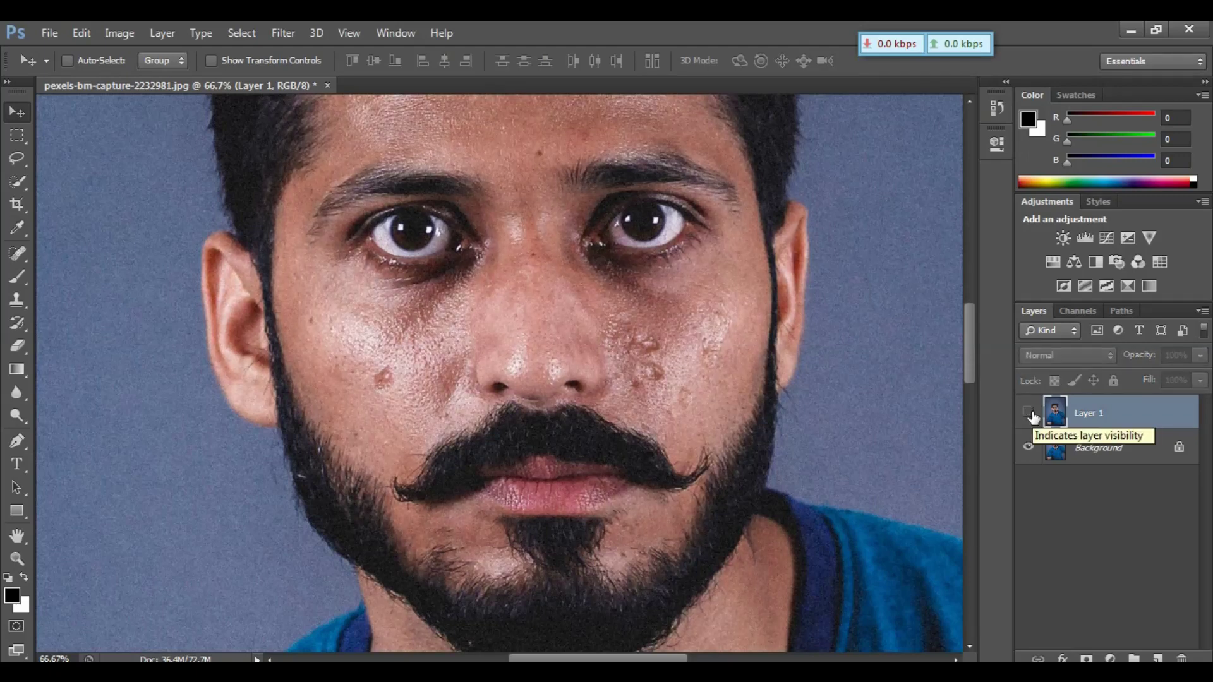
pyautogui.click(1028, 414)
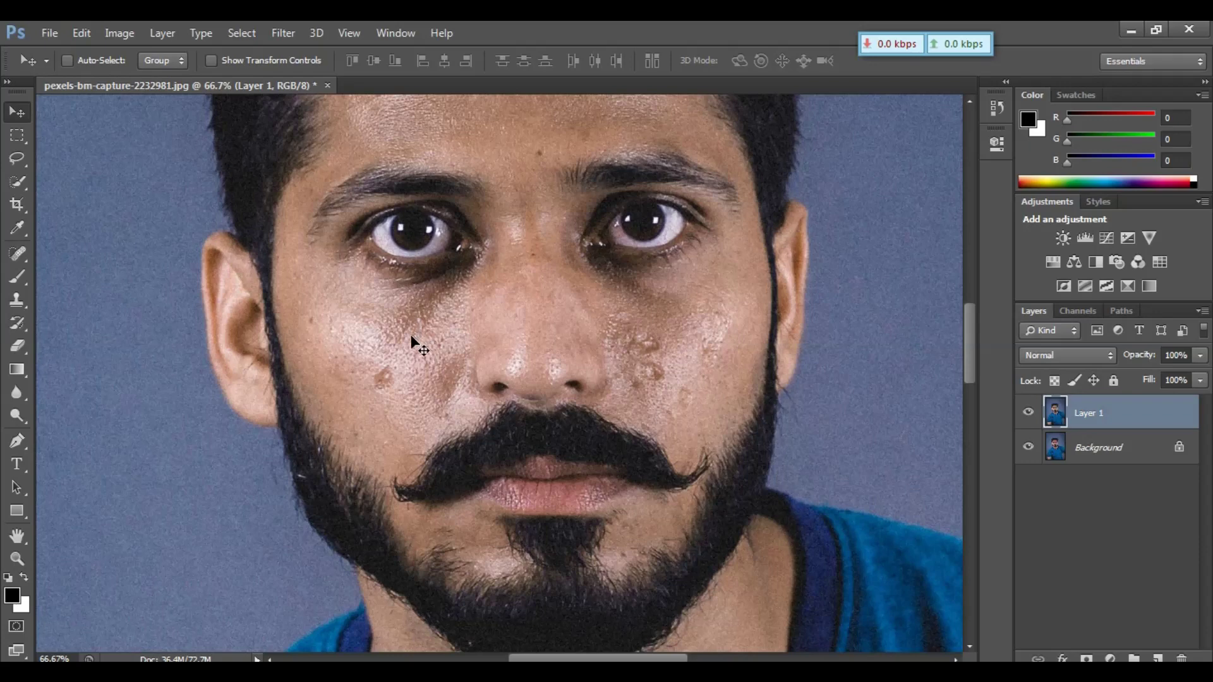
# Heal the two brown spots on the left cheek with the Spot Healing Brush.
pyautogui.click(21, 250)
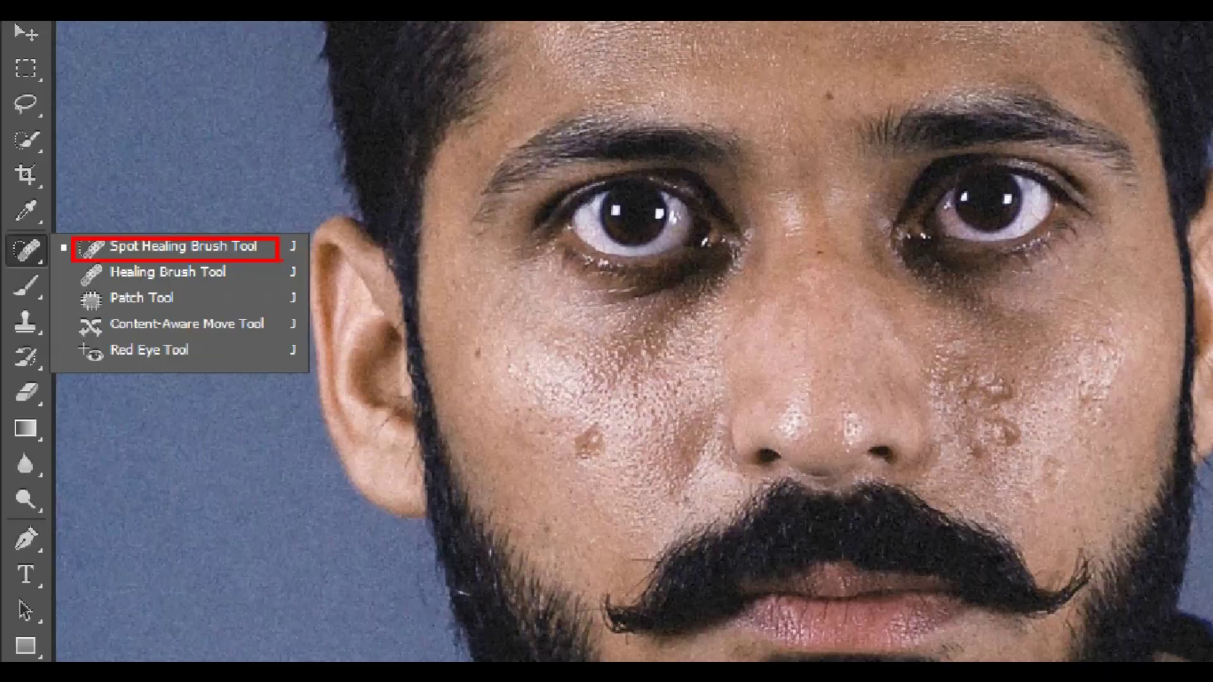
pyautogui.click(70, 253)
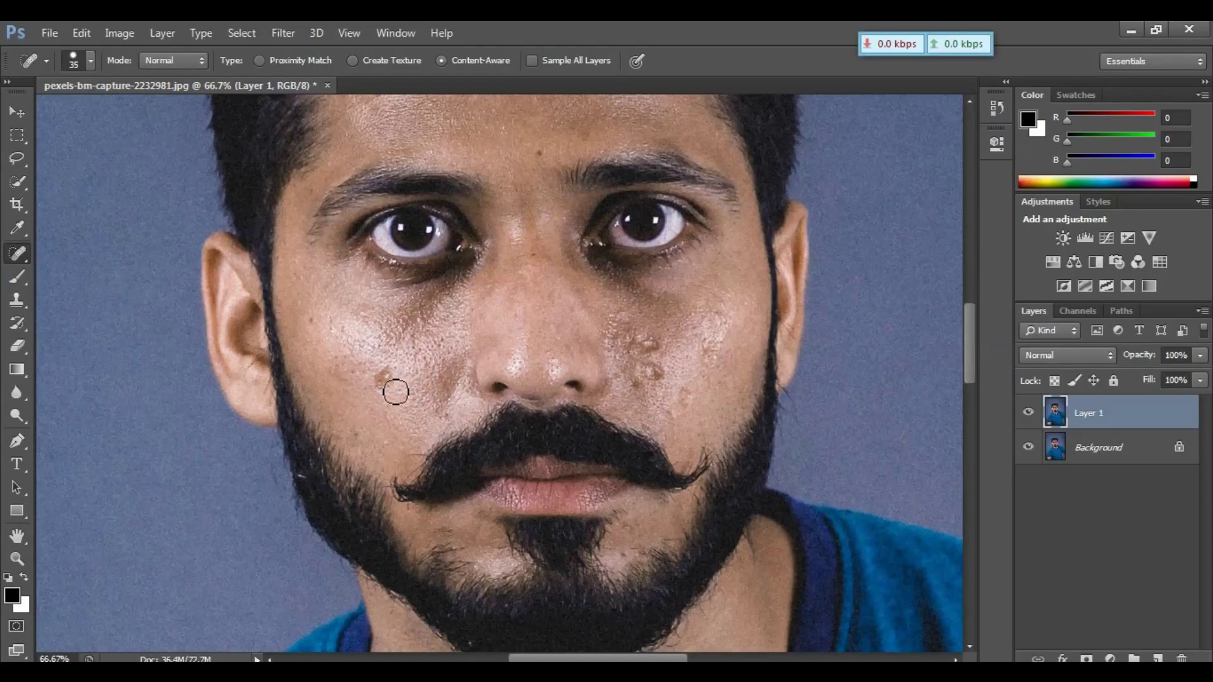
pyautogui.click(390, 381)
pyautogui.click(383, 390)
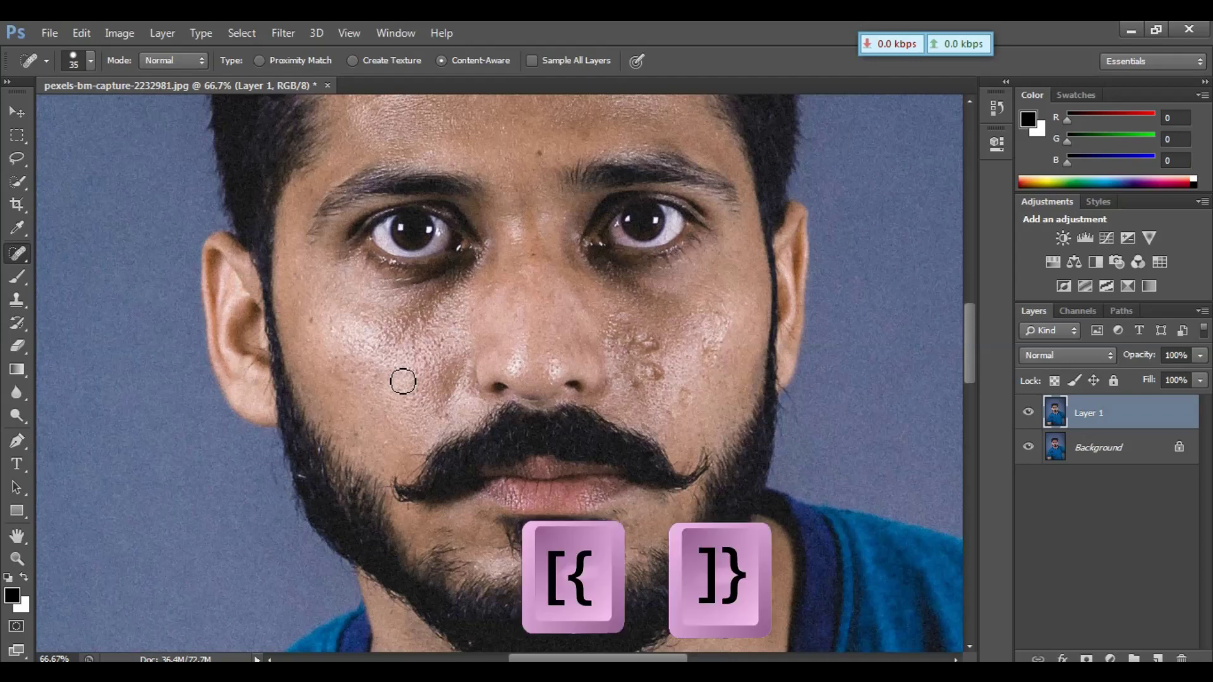
# Heal the acne spots on the right cheek and the mole on the forehead.
pyautogui.click(641, 387)
pyautogui.click(673, 412)
pyautogui.click(649, 370)
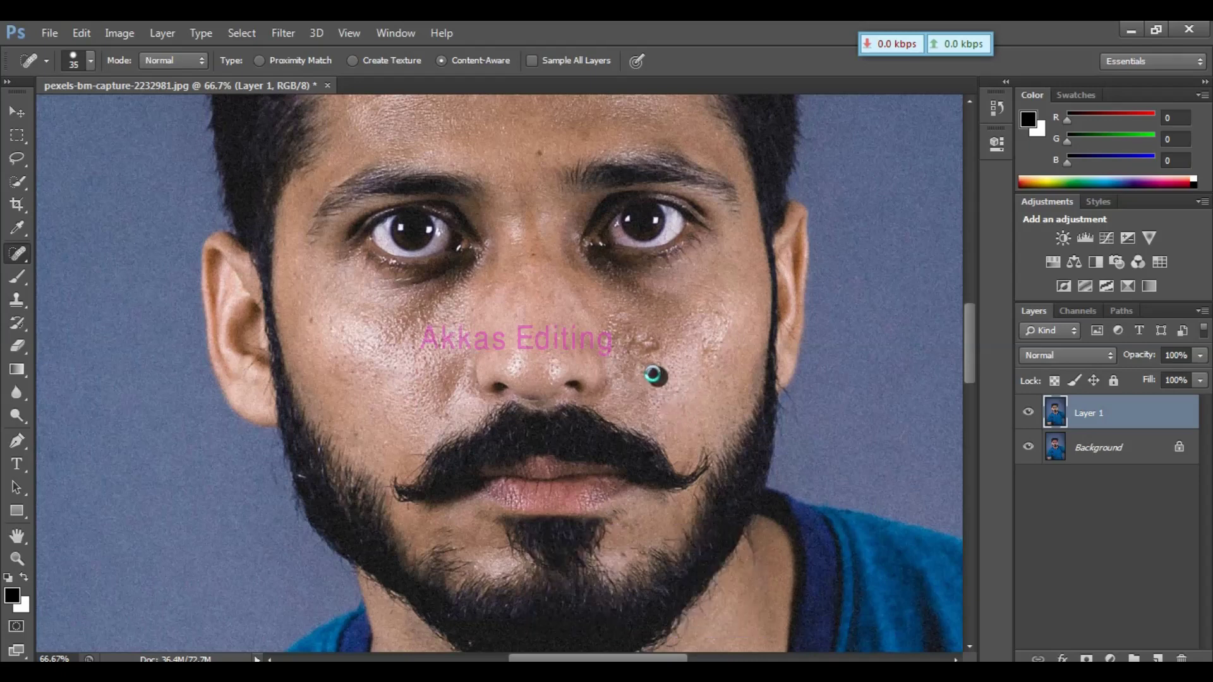
pyautogui.click(646, 345)
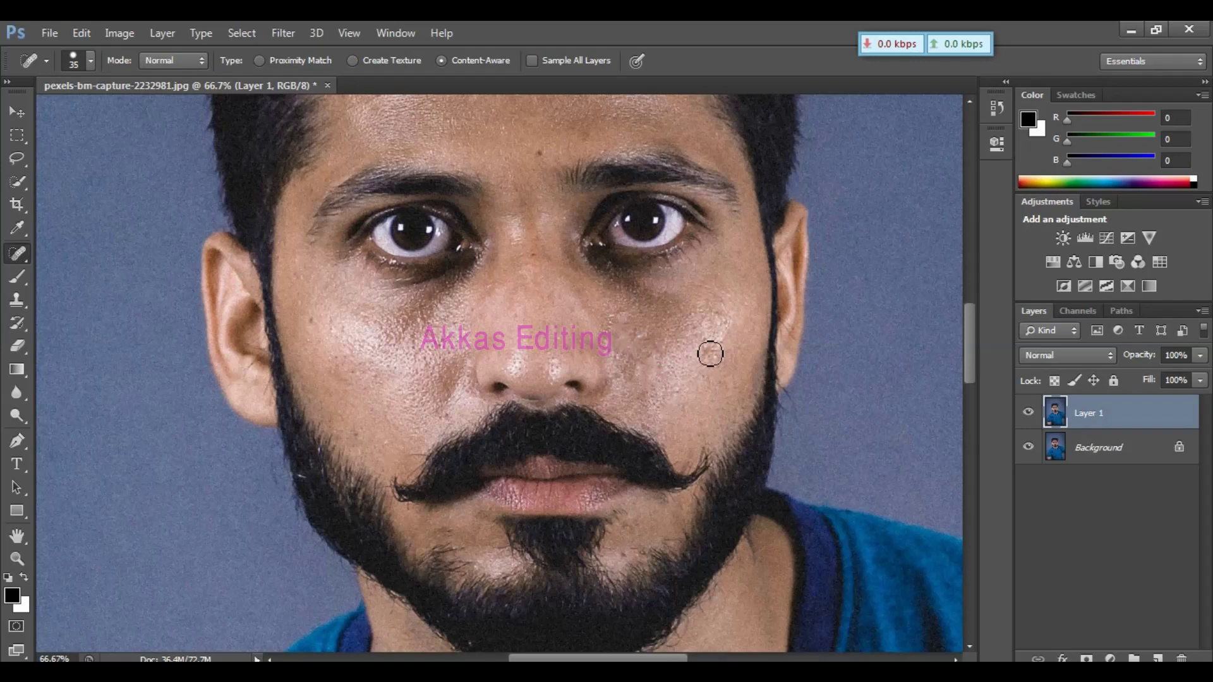
pyautogui.click(540, 150)
pyautogui.click(639, 336)
pyautogui.click(642, 369)
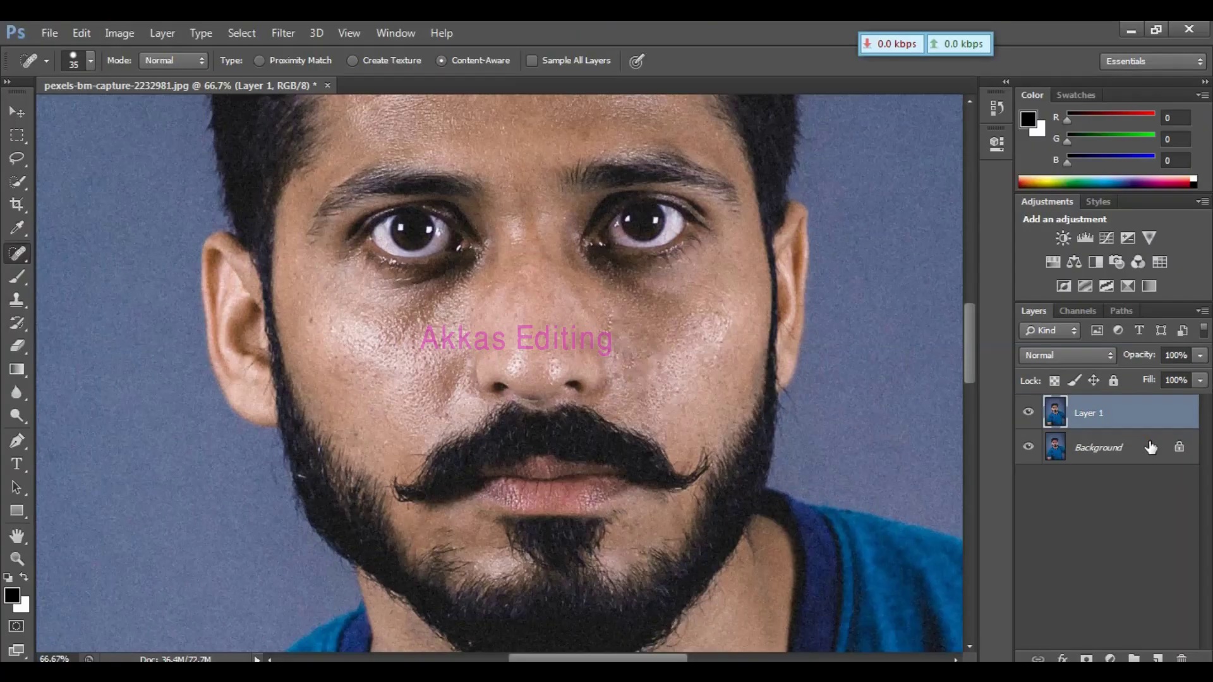
# Duplicate the healed Layer 1, invert the copy, and set its blend mode to Vivid Light.
pyautogui.hotkey('ctrl', 'j')
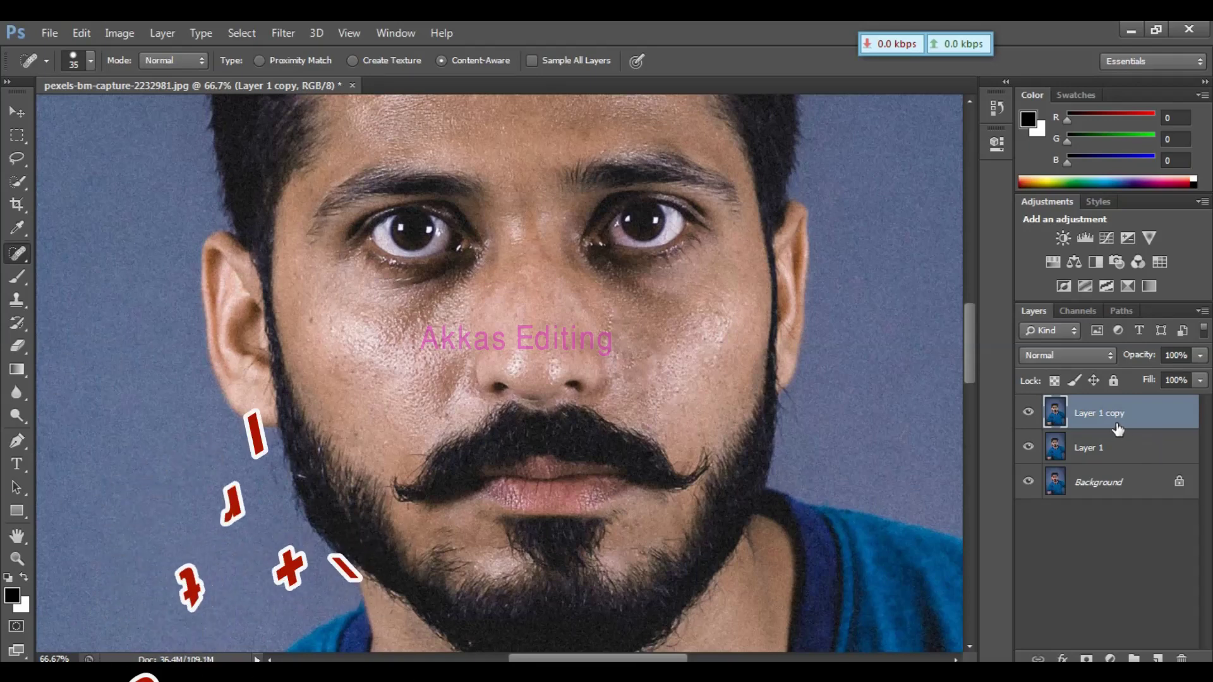
pyautogui.hotkey('ctrl', 'i')
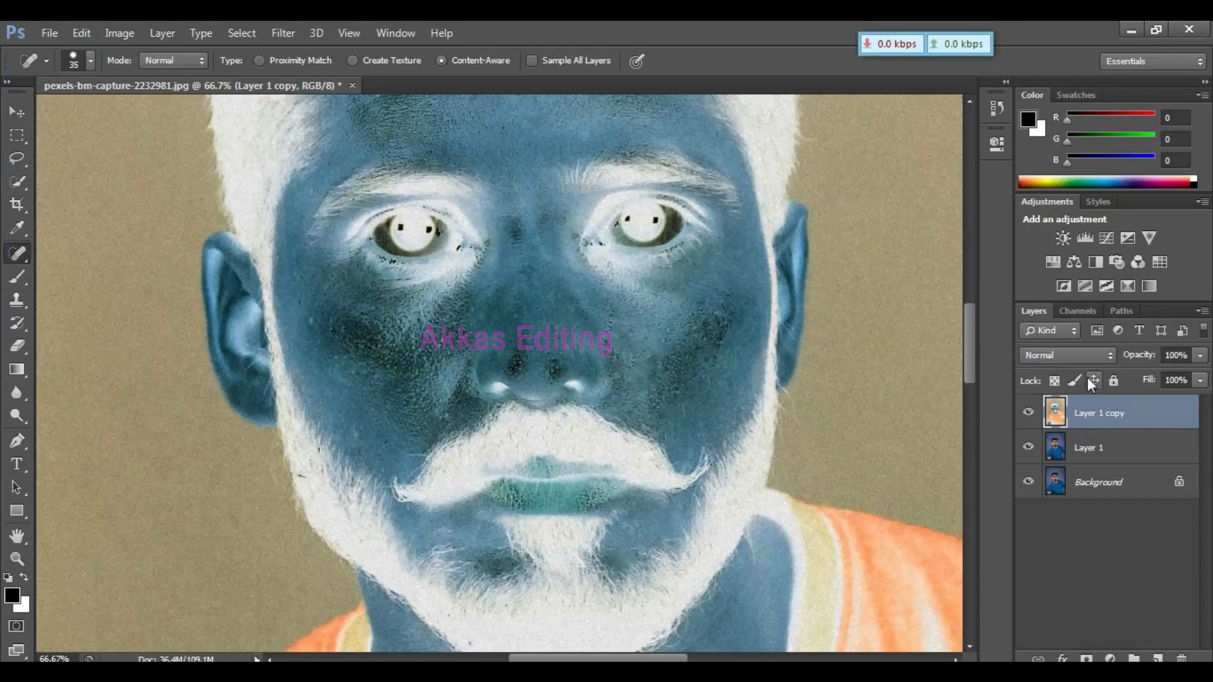
pyautogui.click(1075, 359)
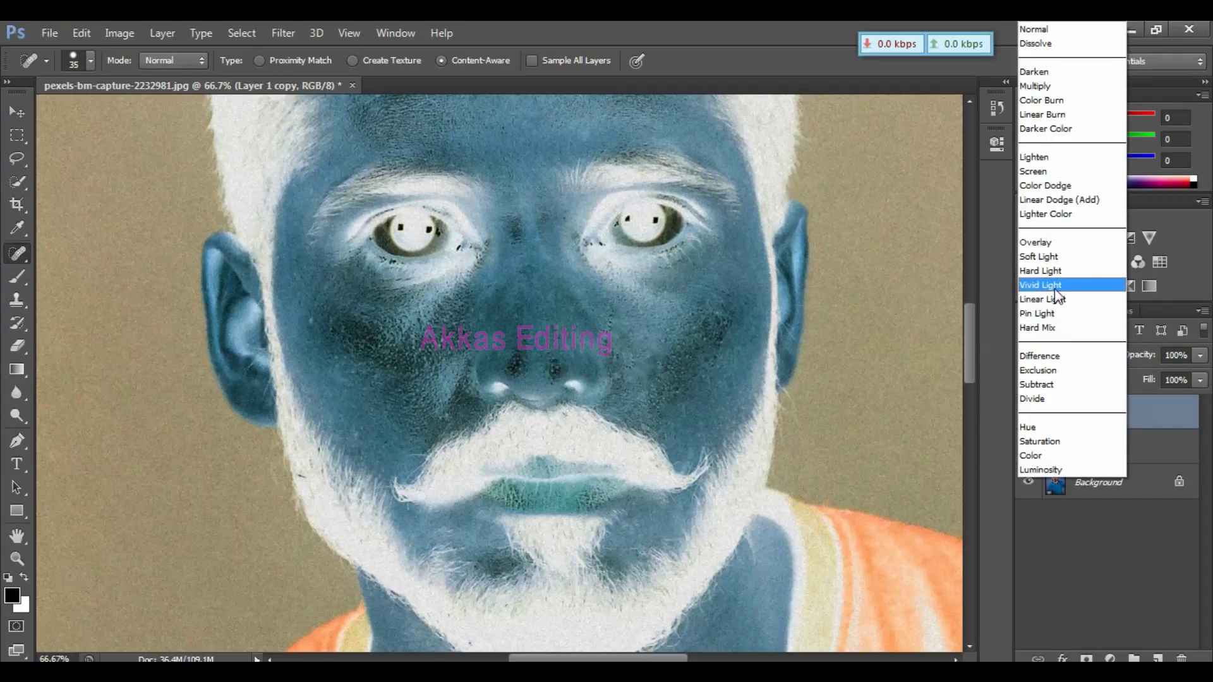
pyautogui.click(1115, 282)
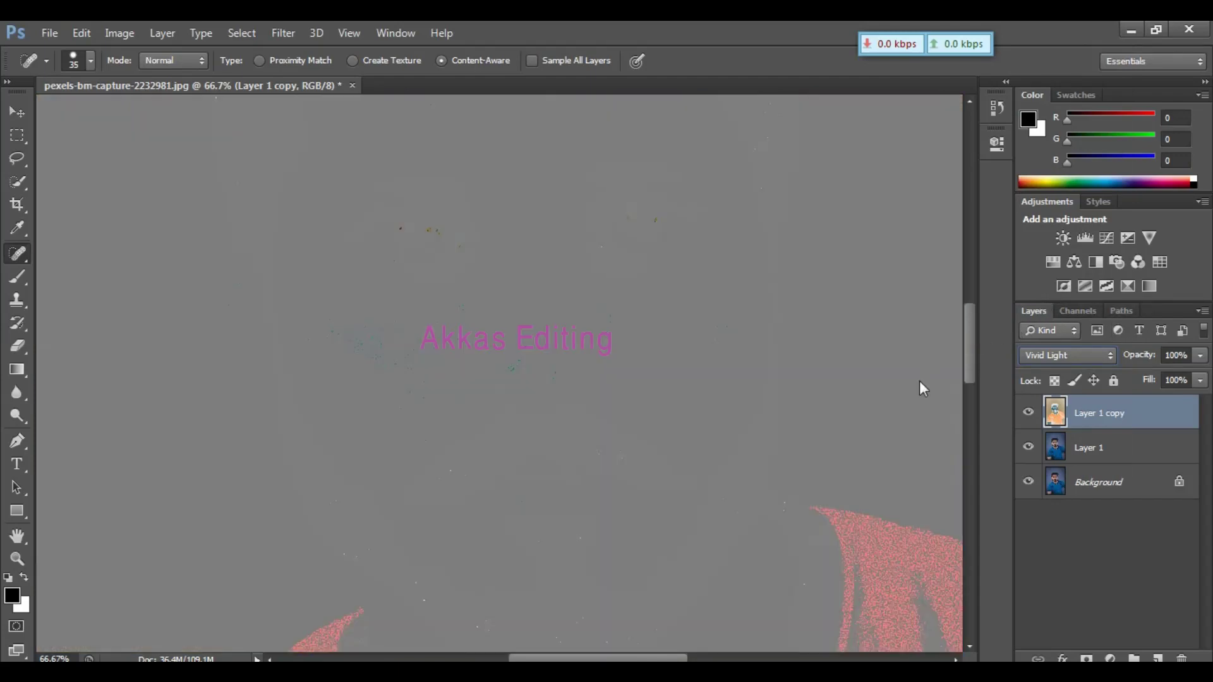
# Apply a High Pass filter with a 20-pixel radius to the inverted Vivid Light copy.
pyautogui.click(284, 34)
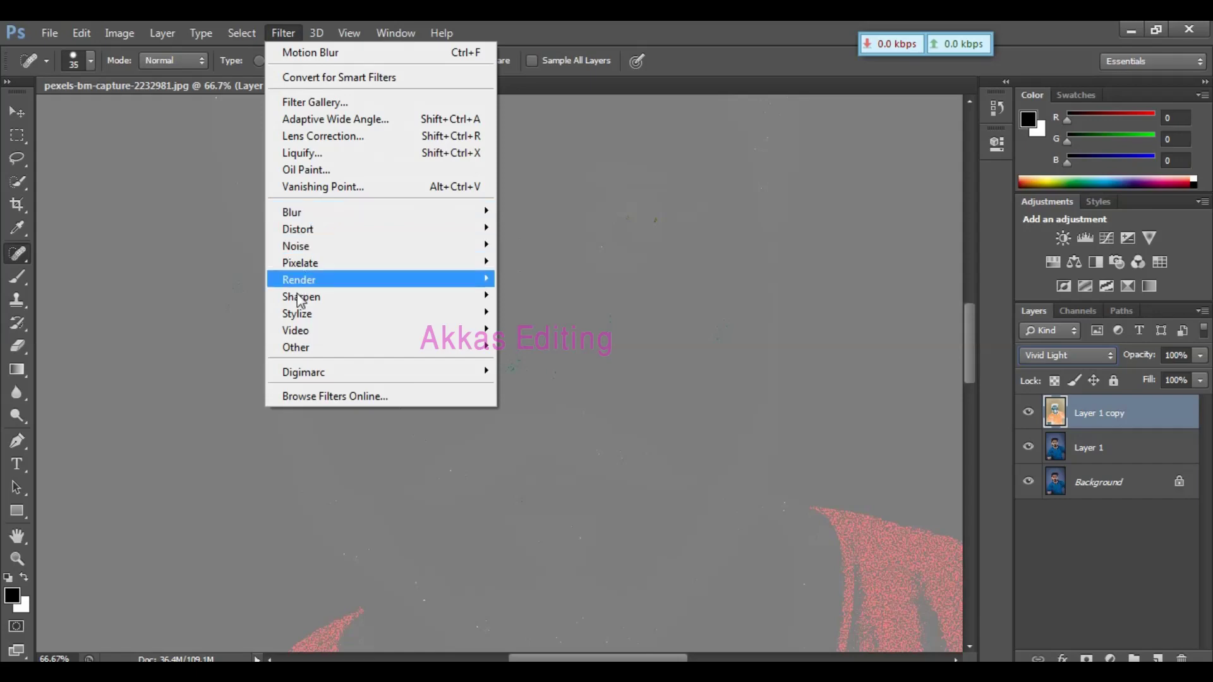
pyautogui.moveTo(297, 363)
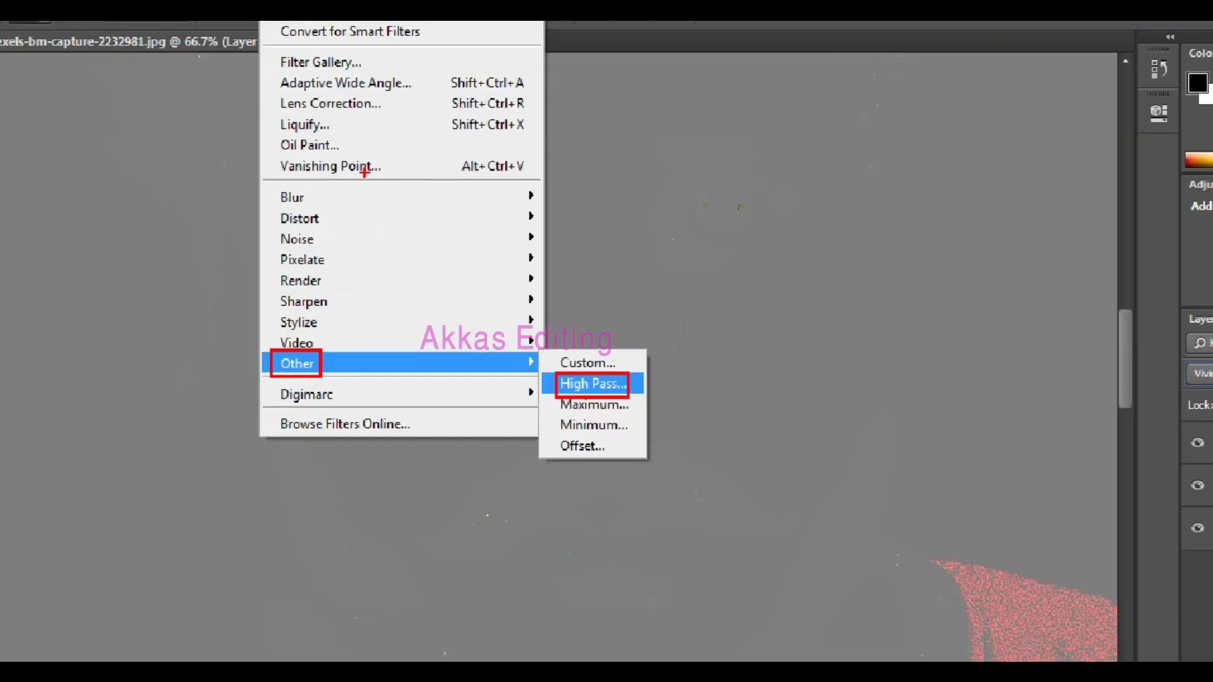
pyautogui.click(588, 382)
pyautogui.moveTo(902, 122); pyautogui.dragTo(898, 146)
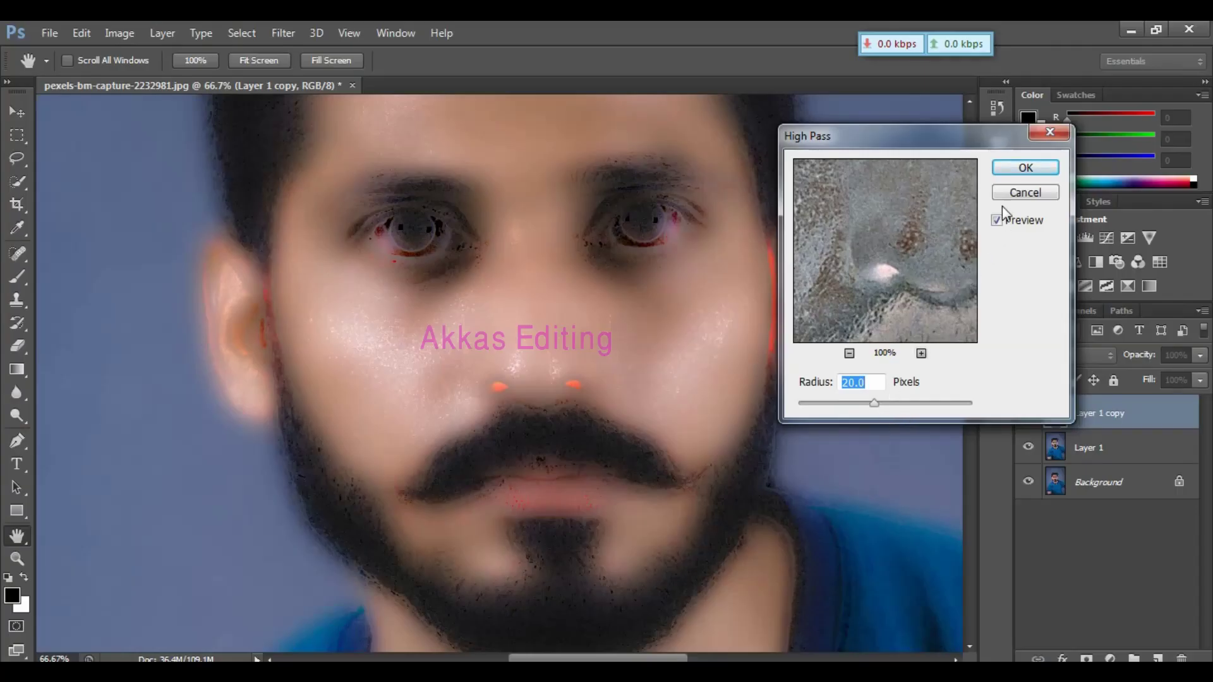
pyautogui.click(1024, 167)
# Apply a Motion Blur at 0° angle and 8-pixel distance to Layer 1 copy.
pyautogui.press('j')
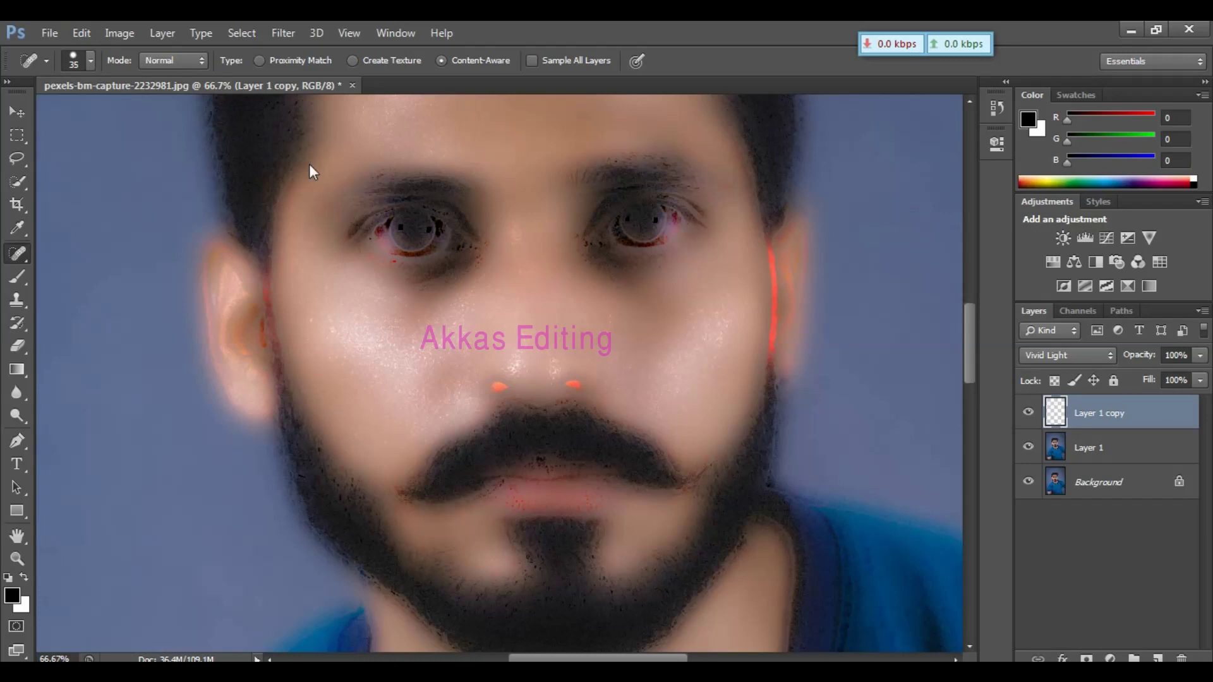
pyautogui.click(283, 33)
pyautogui.moveTo(208, 31)
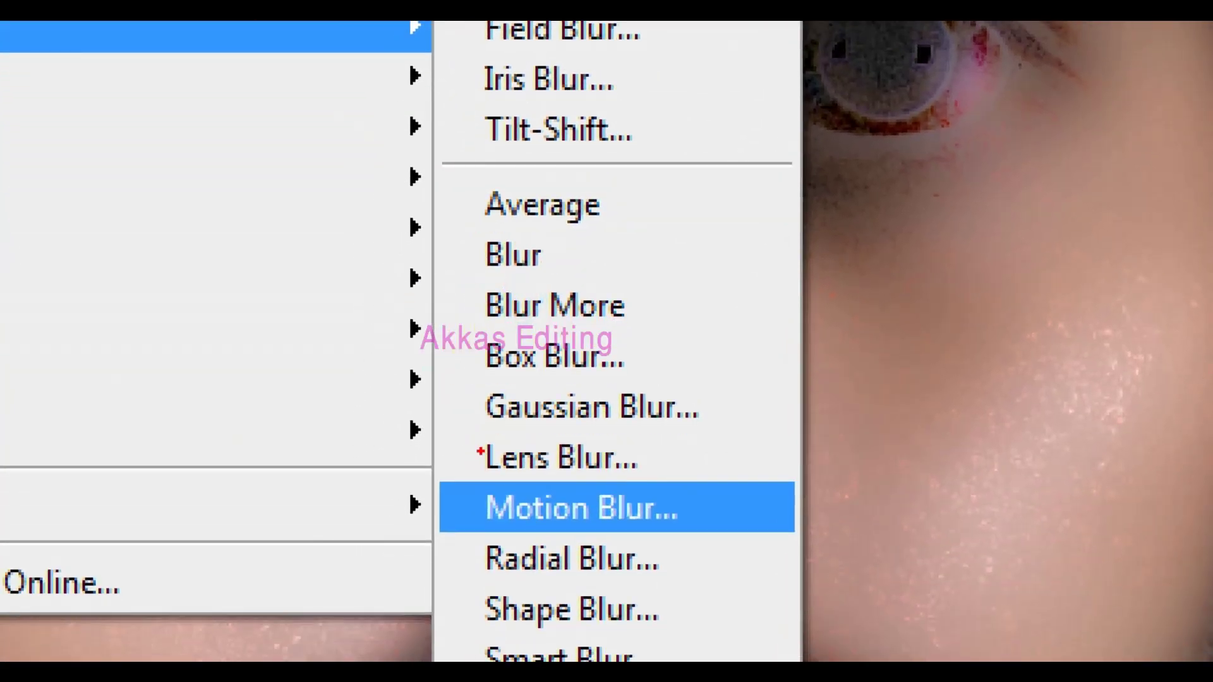
pyautogui.click(716, 487)
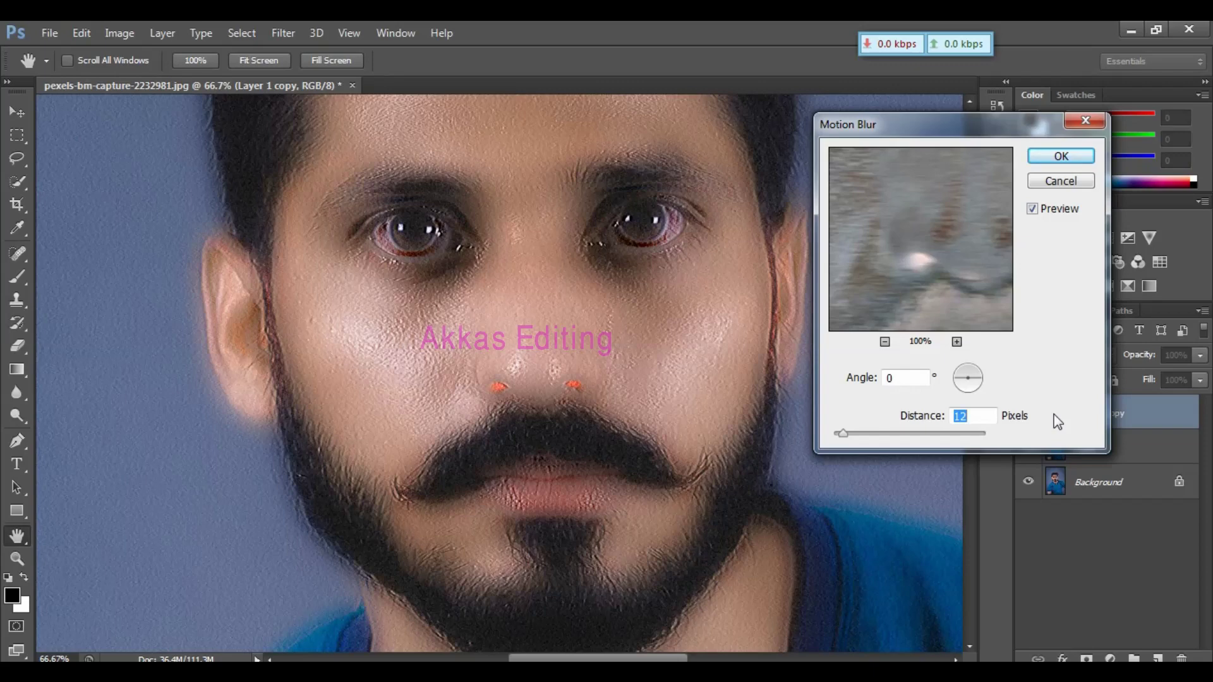
pyautogui.write('8')
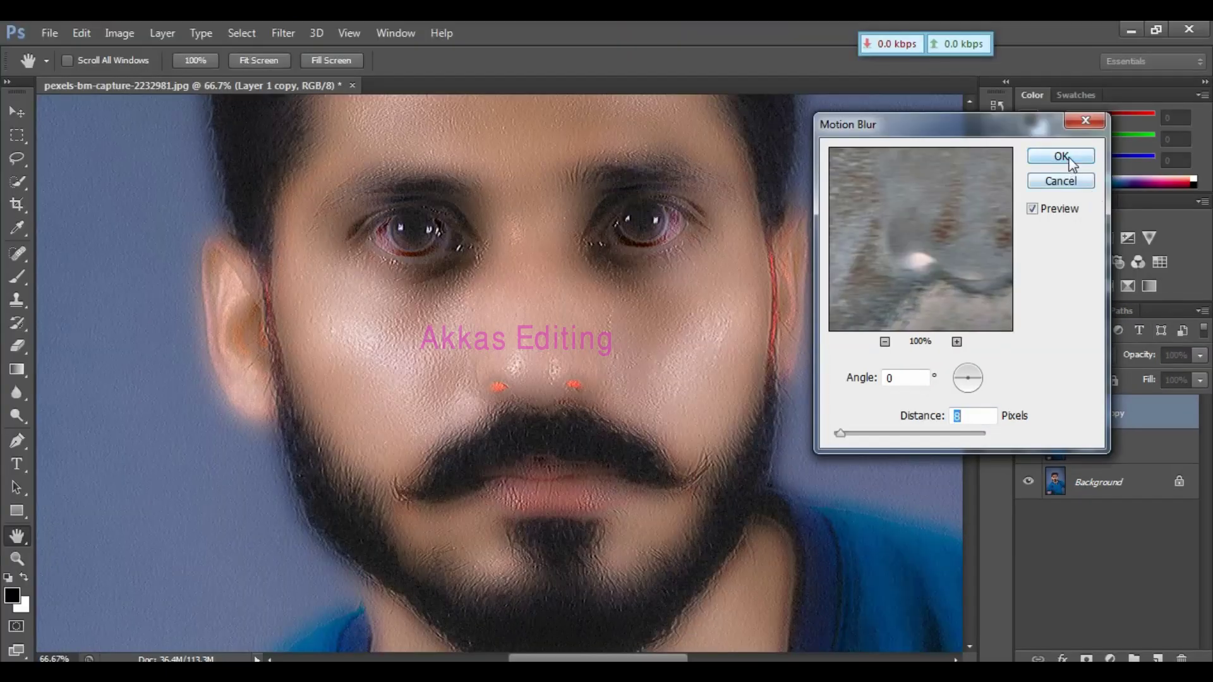
pyautogui.click(1066, 161)
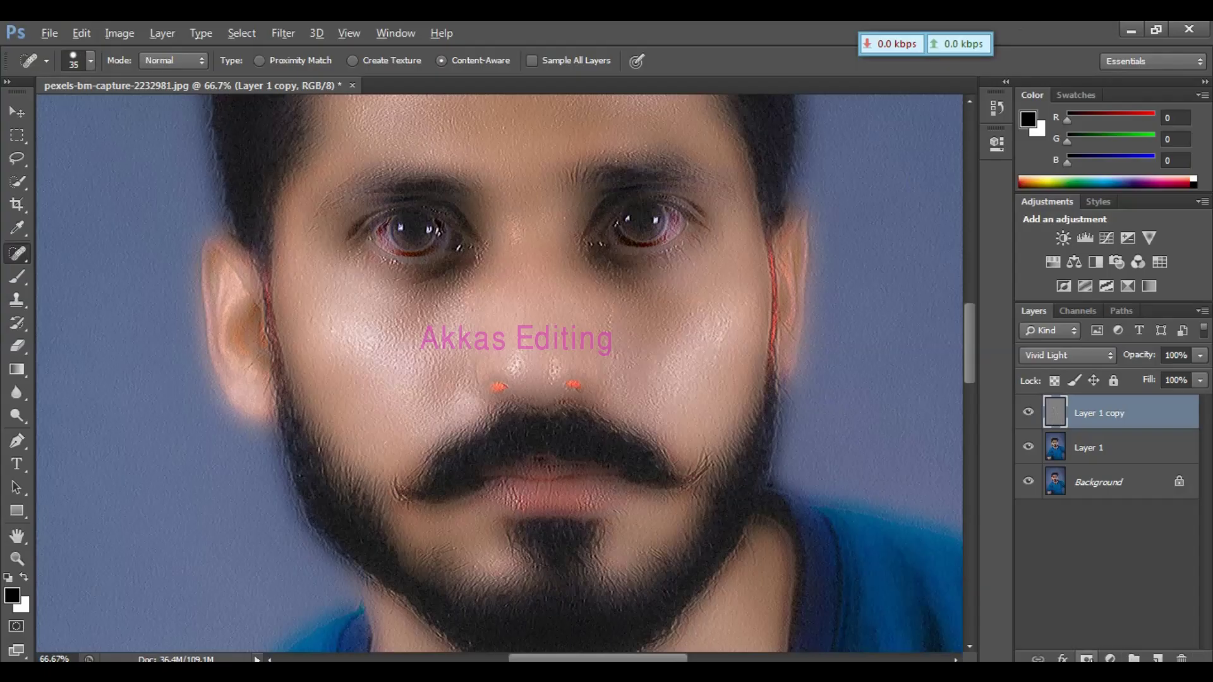
# Add a black mask to Layer 1 copy and paint white over cheek and forehead skin with an 80-px brush.
pyautogui.keyDown('alt'); pyautogui.click(1087, 658); pyautogui.keyUp('alt')
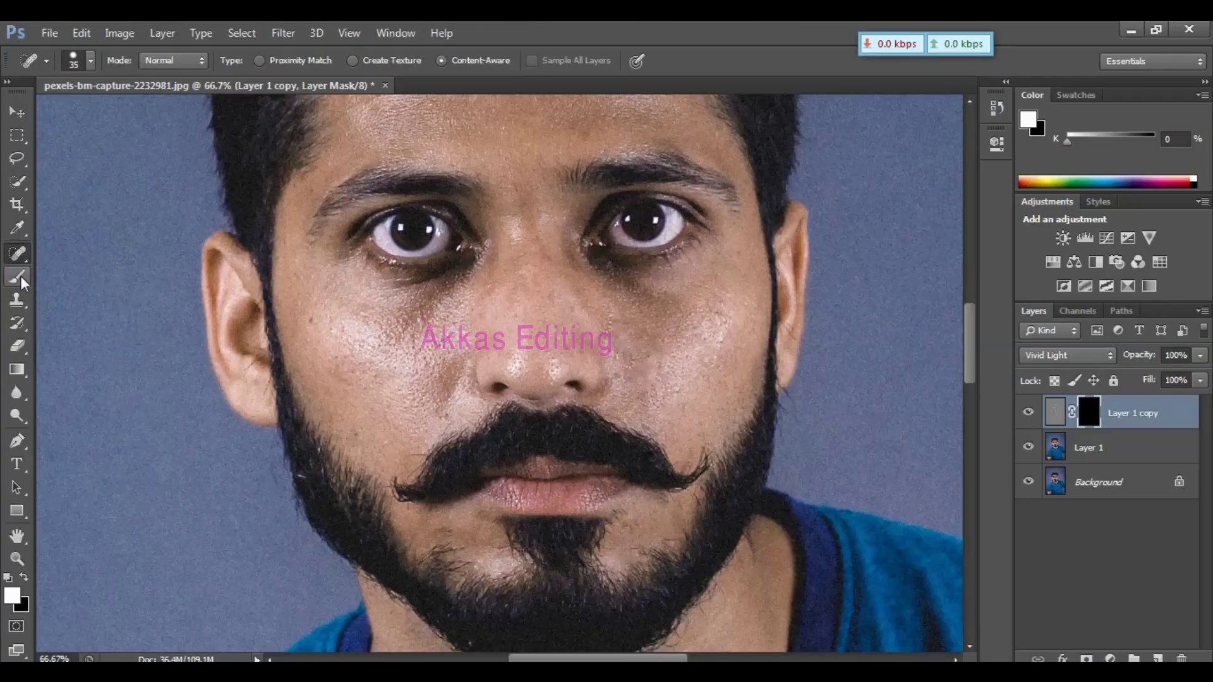
pyautogui.click(17, 277)
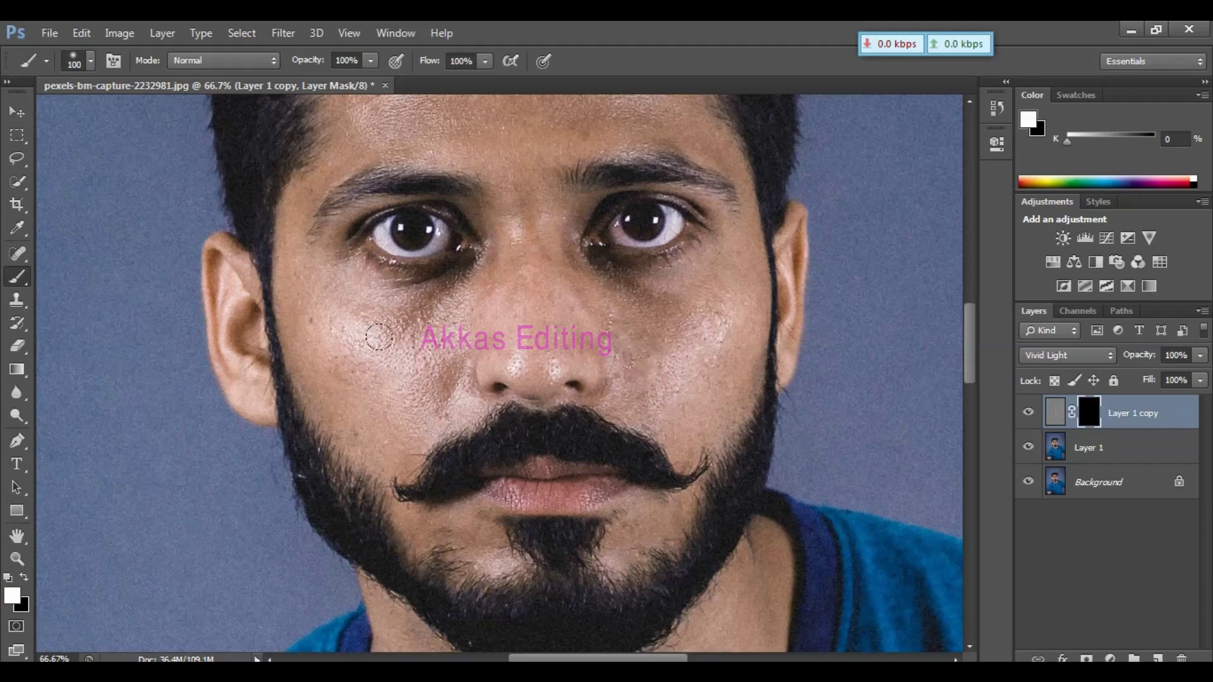
pyautogui.moveTo(379, 338)
pyautogui.mouseDown()
pyautogui.moveTo(382, 299)
pyautogui.moveTo(300, 293)
pyautogui.mouseUp()
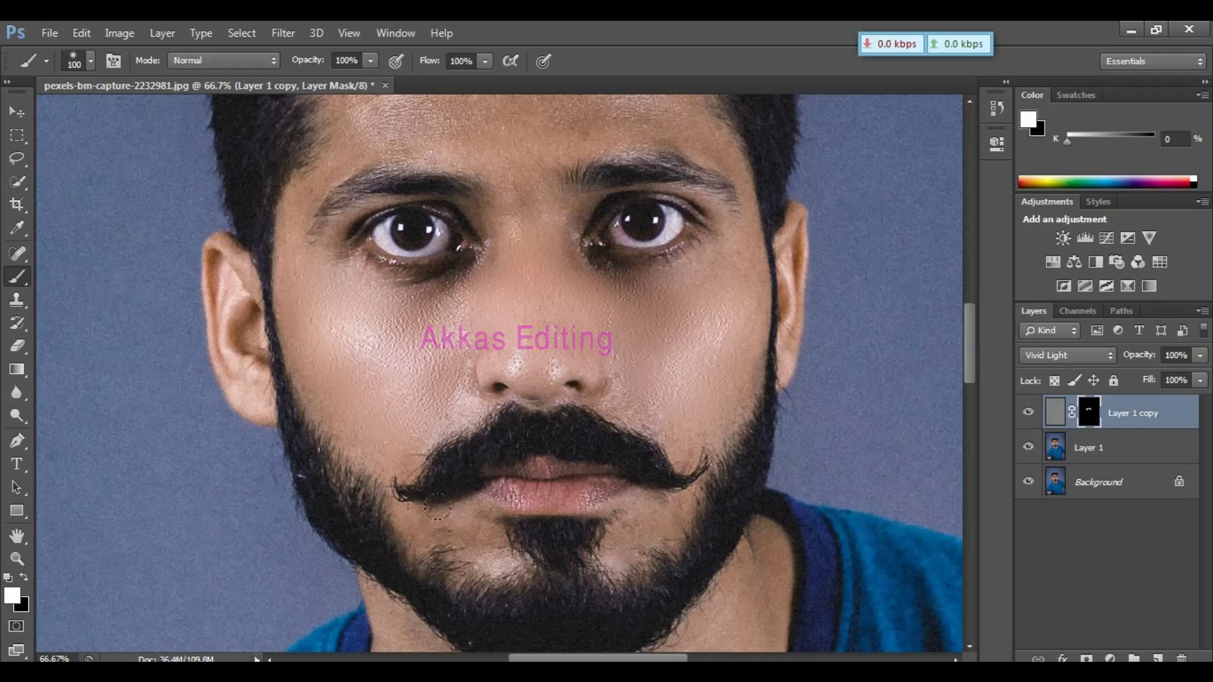
pyautogui.press('[')
pyautogui.press('[')
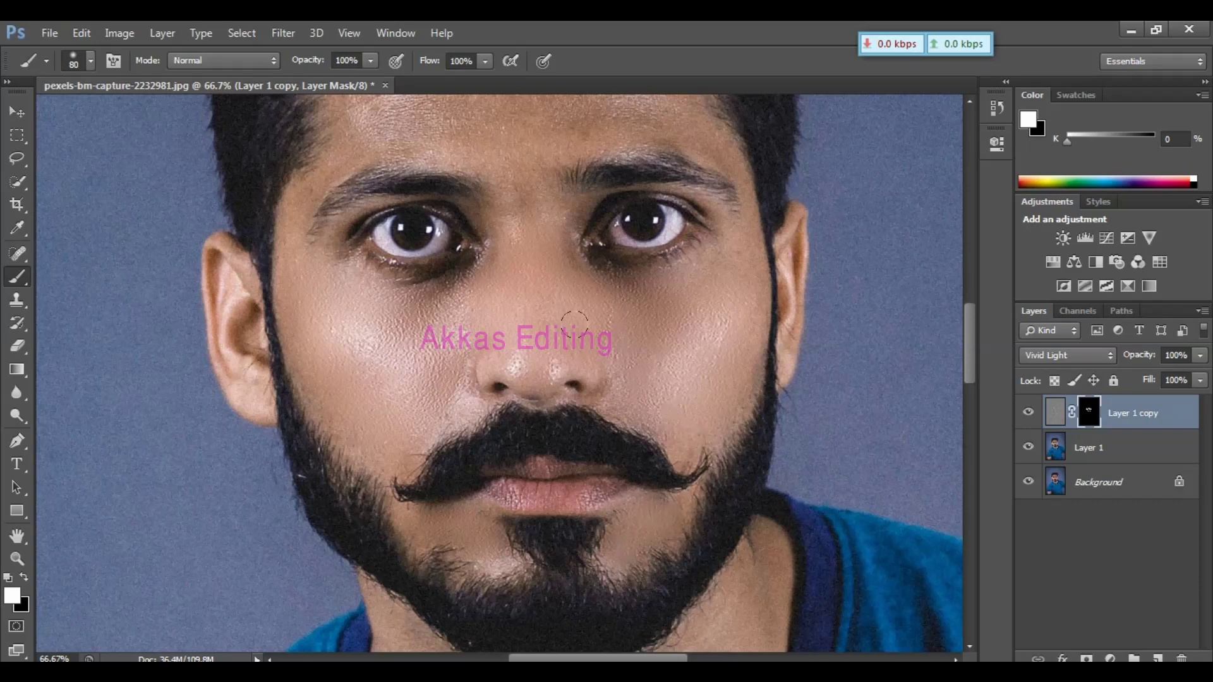
pyautogui.scroll(3, 548, 275)
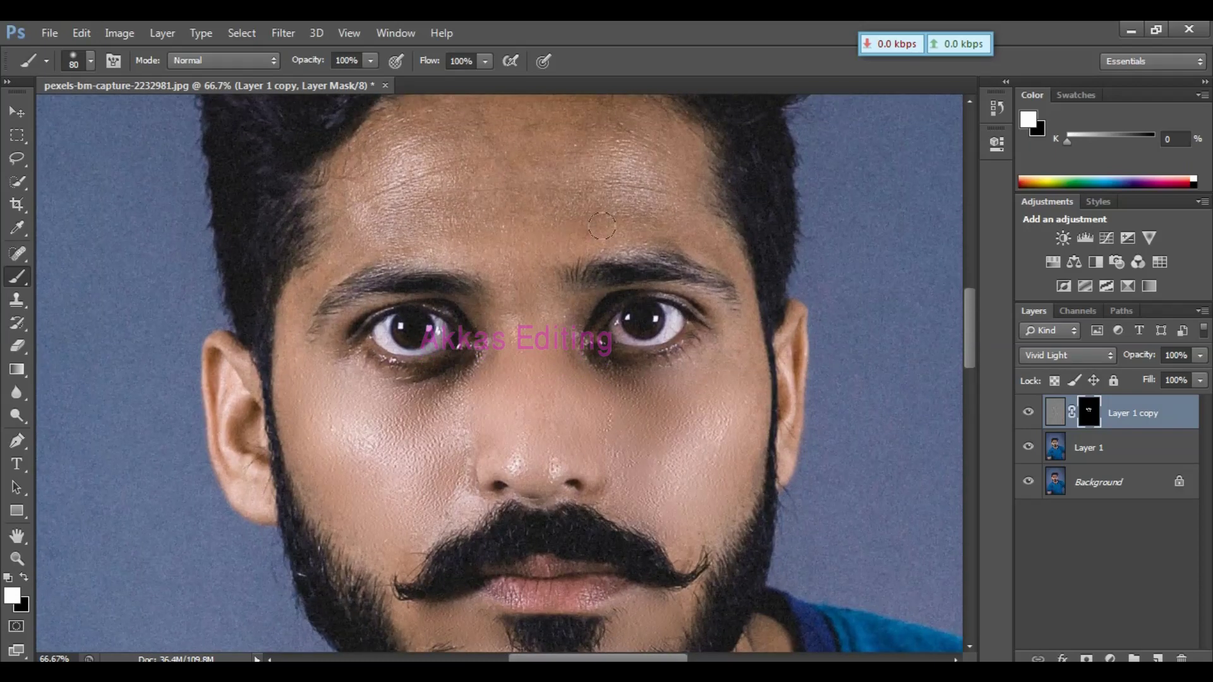
pyautogui.moveTo(542, 175); pyautogui.dragTo(636, 263)
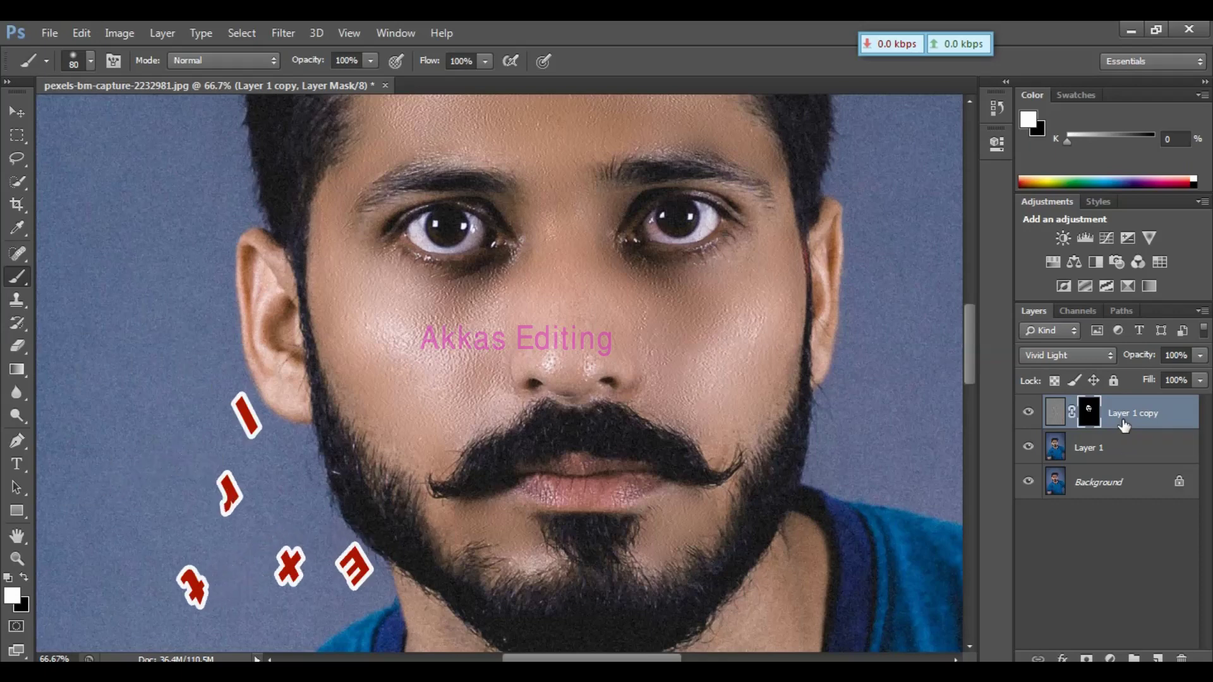
# Merge the smoothing layer into Layer 1, compare it with the original, then merge into Background.
pyautogui.hotkey('ctrl', 'e')
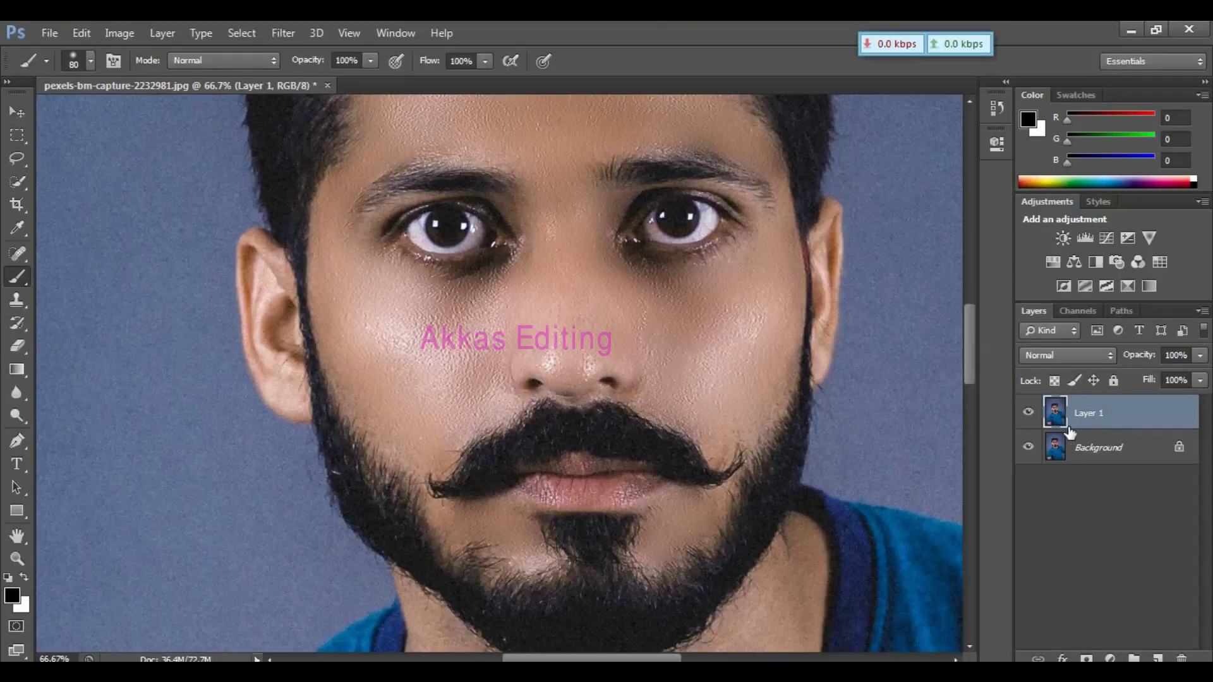
pyautogui.click(1028, 413)
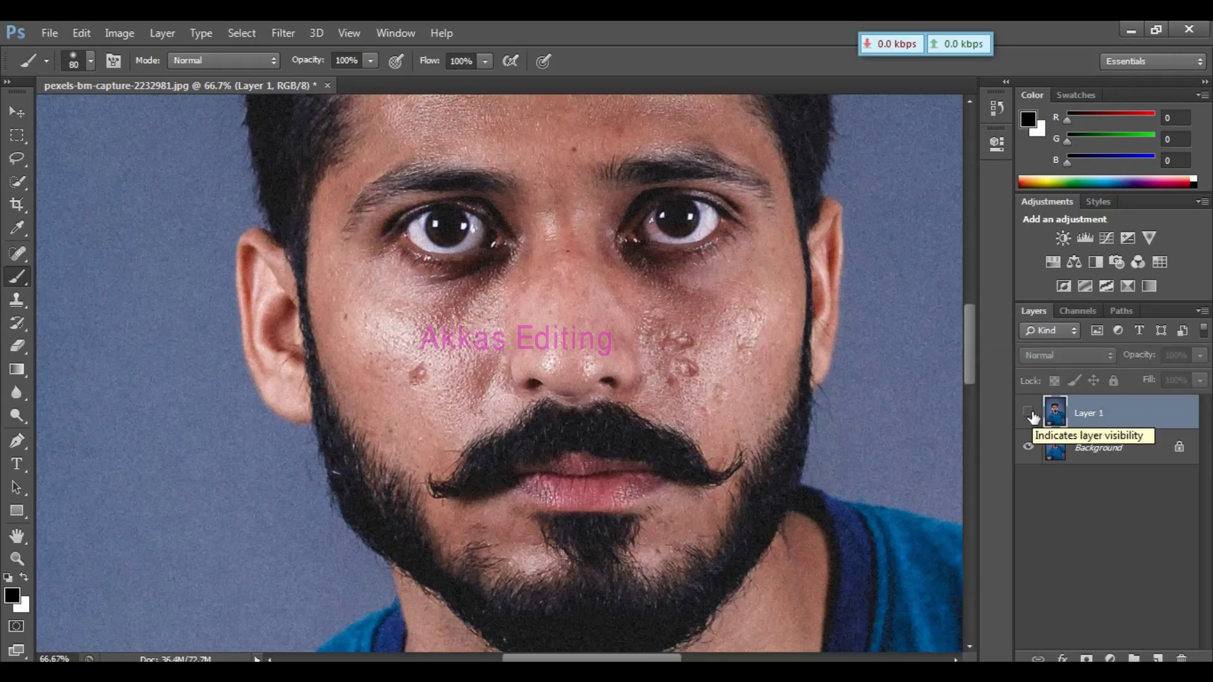
pyautogui.click(1032, 414)
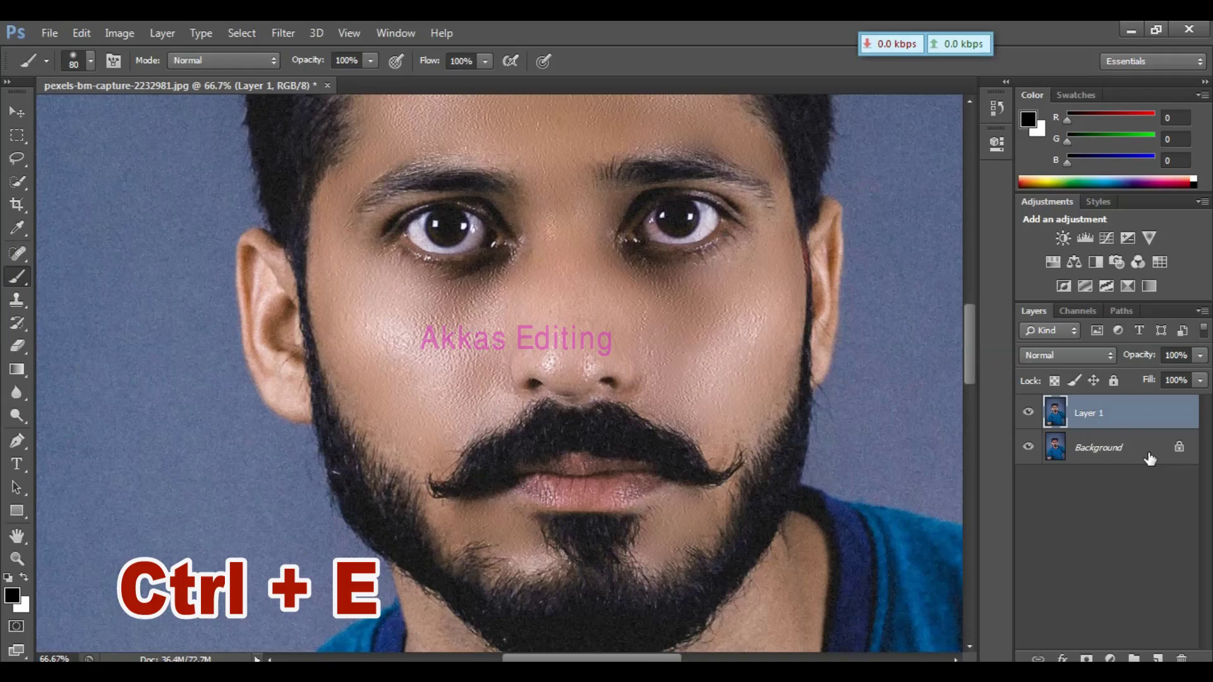
pyautogui.hotkey('ctrl', 'e')
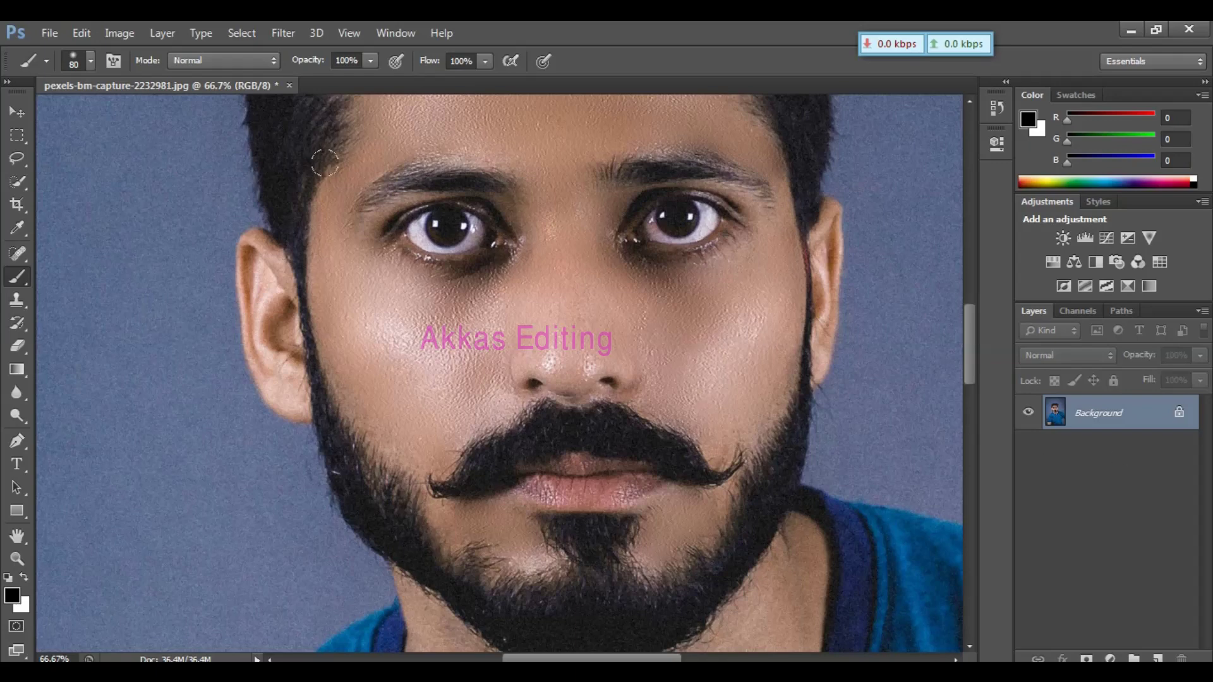
# Save the portrait to the Desktop as JPEG file '12345' with the default quality options.
pyautogui.click(51, 33)
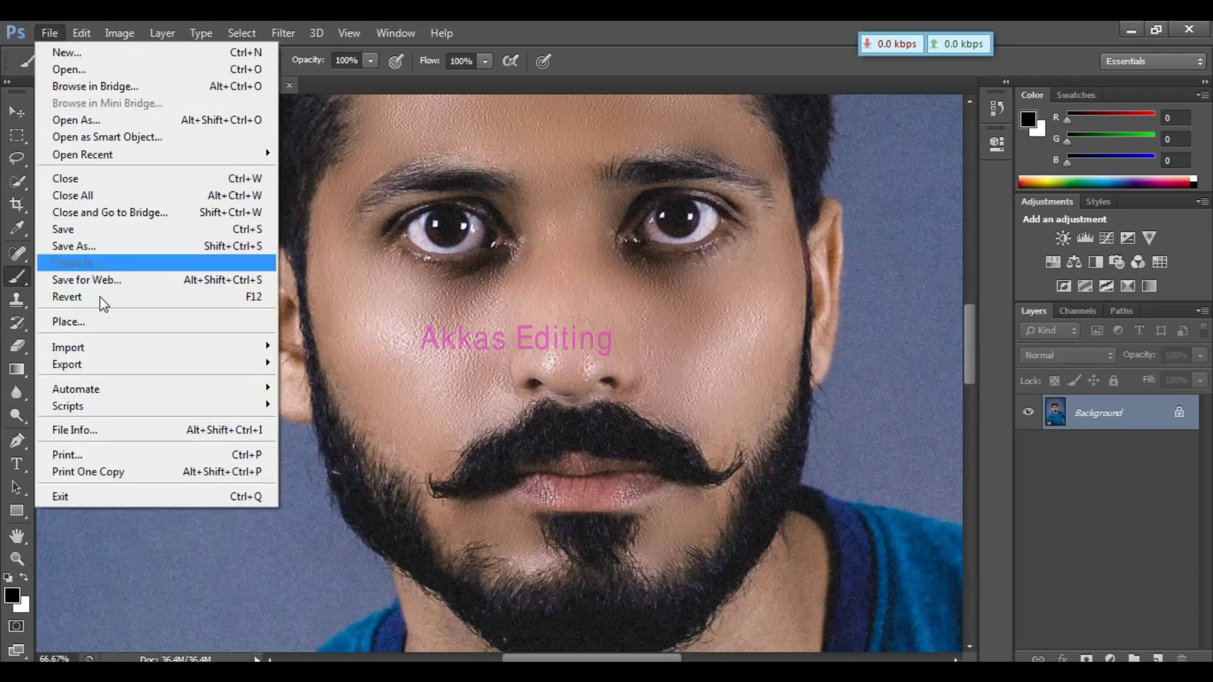
pyautogui.click(94, 250)
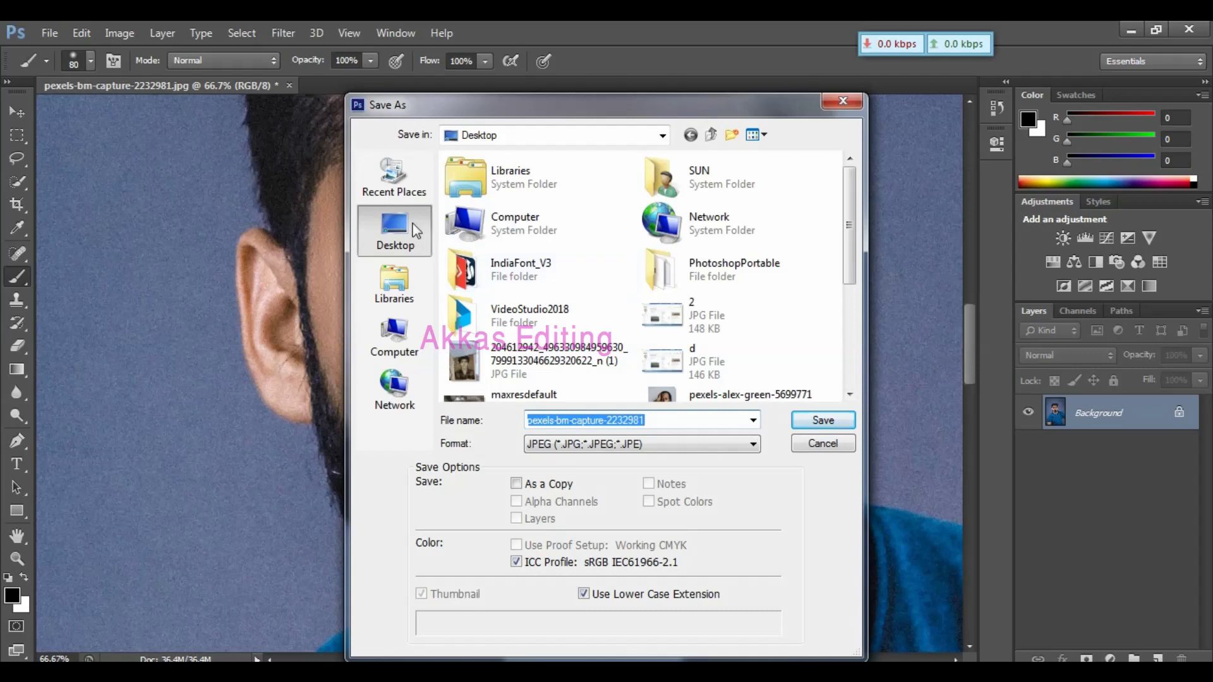
pyautogui.moveTo(668, 420); pyautogui.dragTo(530, 423)
pyautogui.write('123')
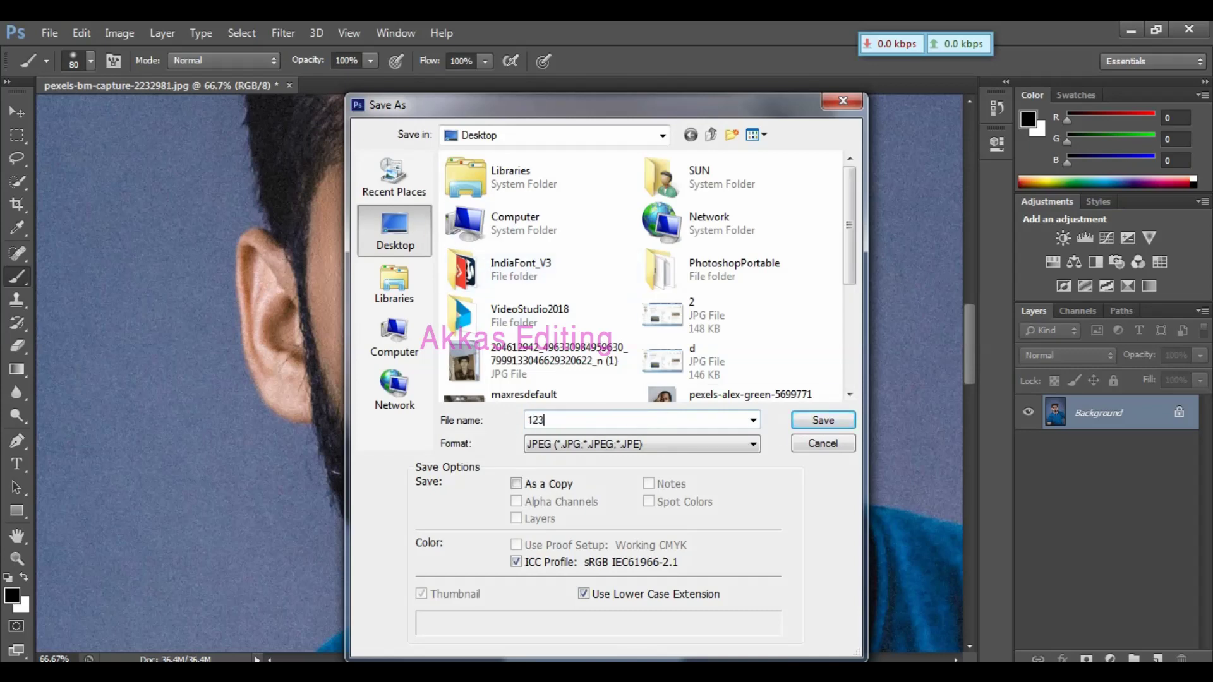
pyautogui.write('45')
pyautogui.click(838, 423)
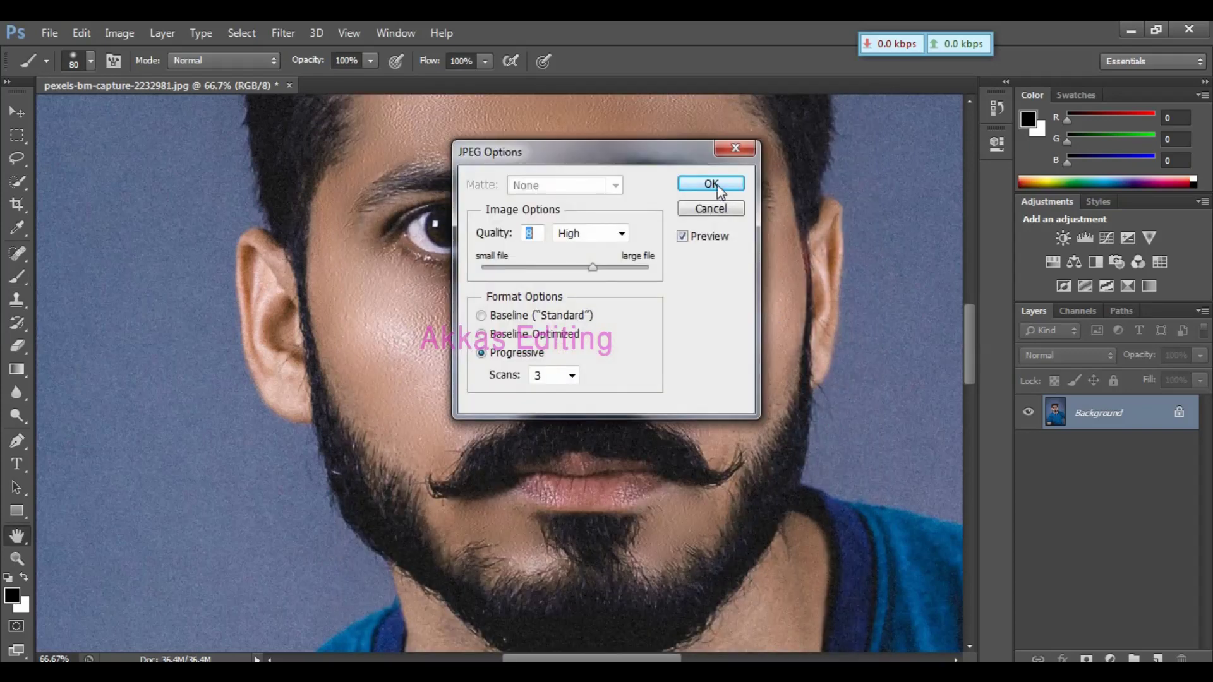
pyautogui.click(718, 185)
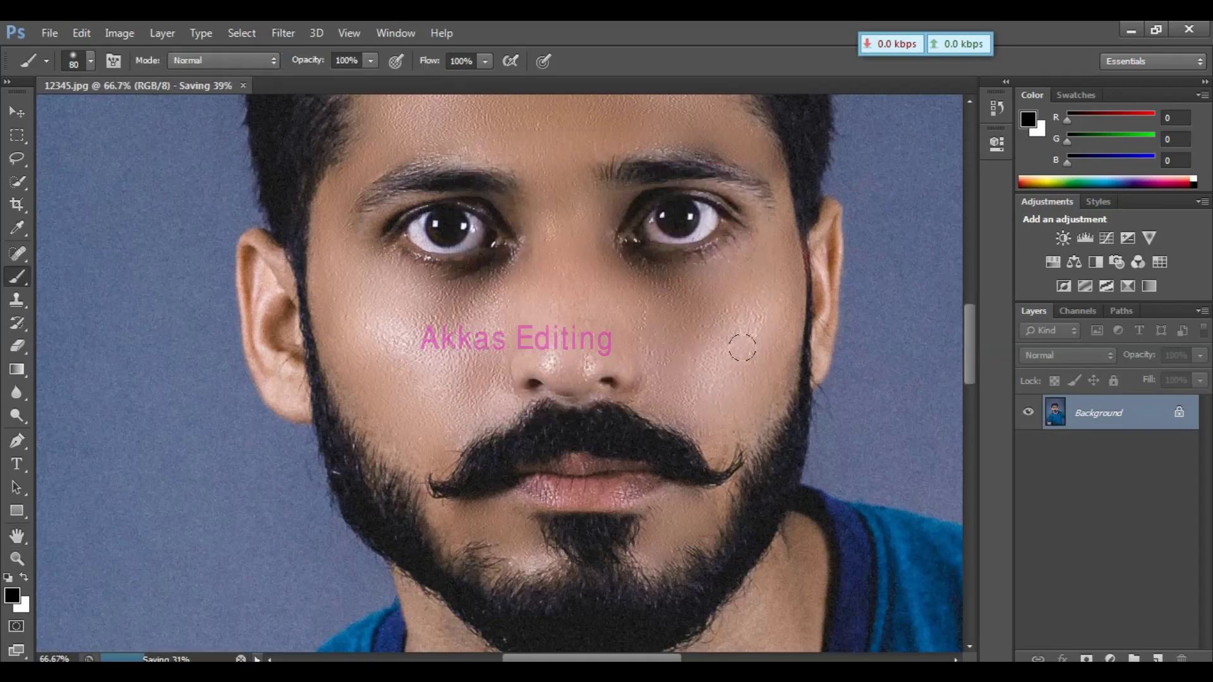
pyautogui.hotkey('ctrl', '-')
pyautogui.hotkey('ctrl', '-')
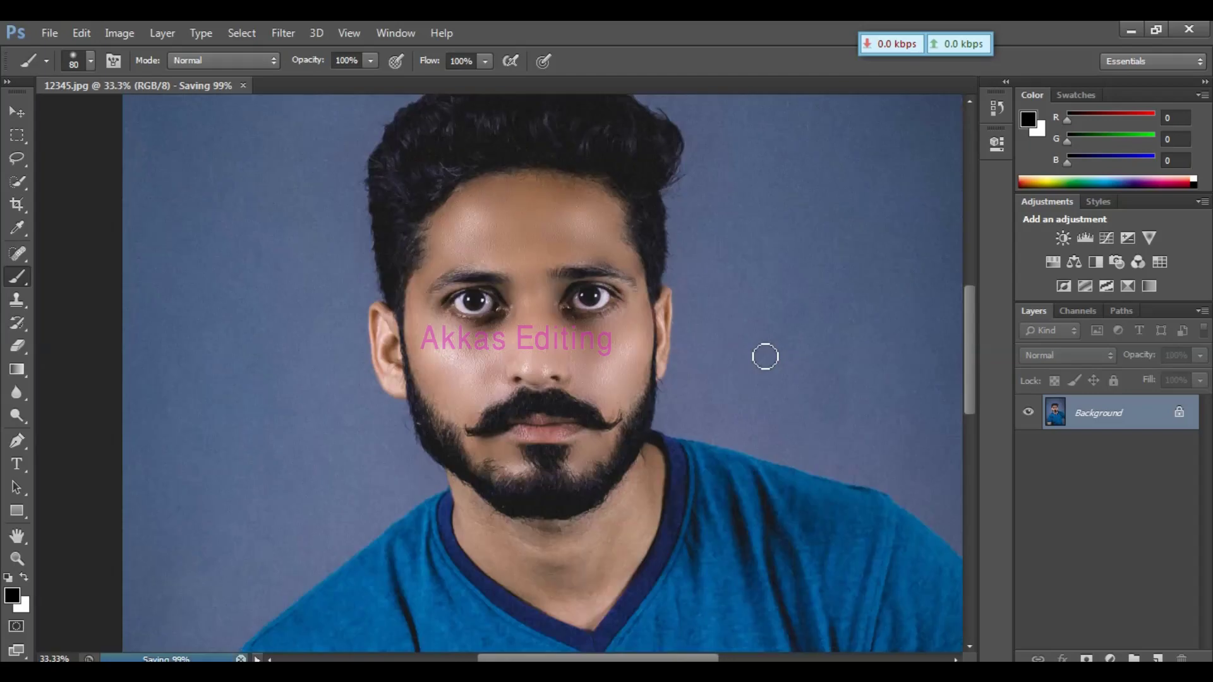